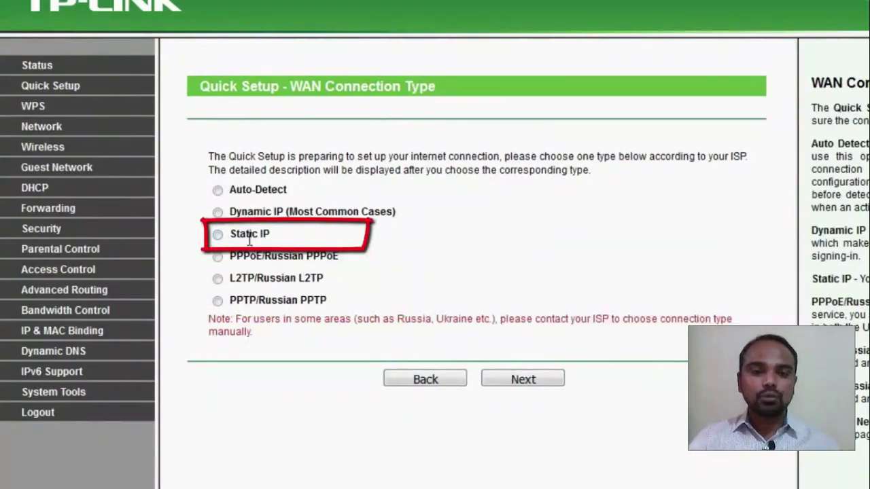
Choose Static IP: 172.21.59.2, mask 255.255.255.0, gateway 172.21.59.1, DNS 182.19.95.34 and 182.19.95.66
{"action": "left_click", "coordinate": [217, 234]}
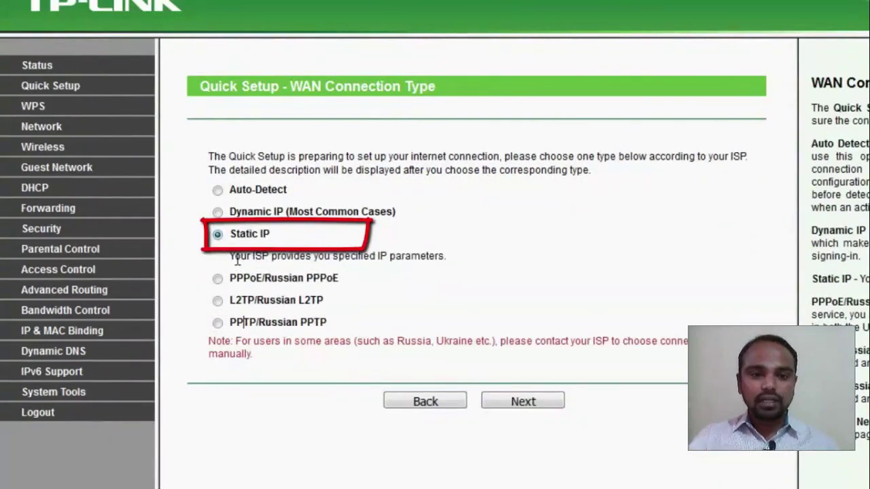
{"action": "left_click", "coordinate": [516, 405]}
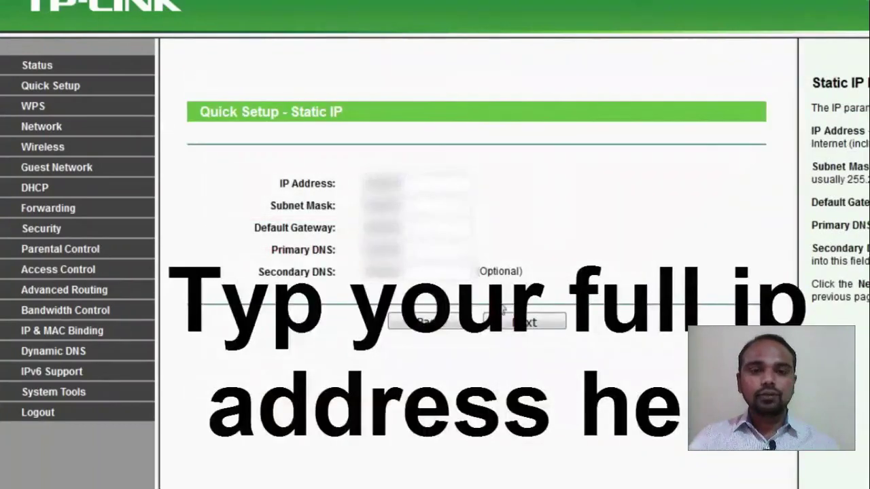
{"action": "left_click_drag", "start_coordinate": [401, 182], "coordinate": [340, 180]}
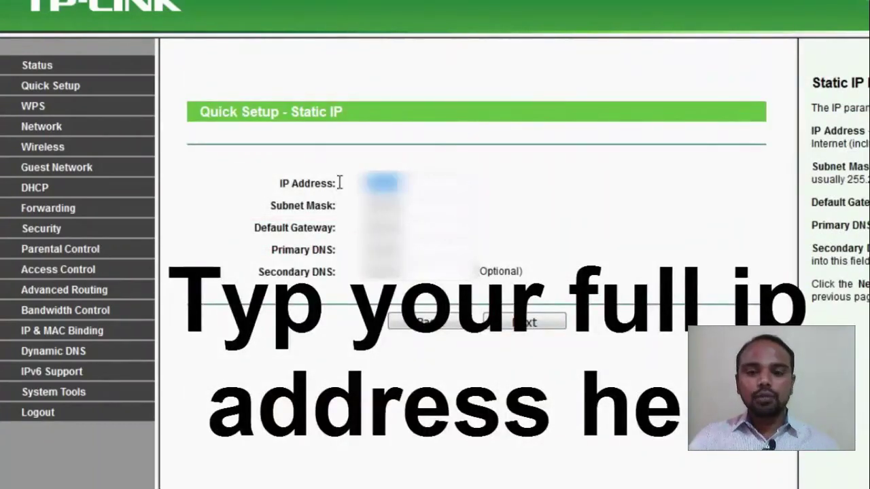
{"action": "key", "text": "BackSpace"}
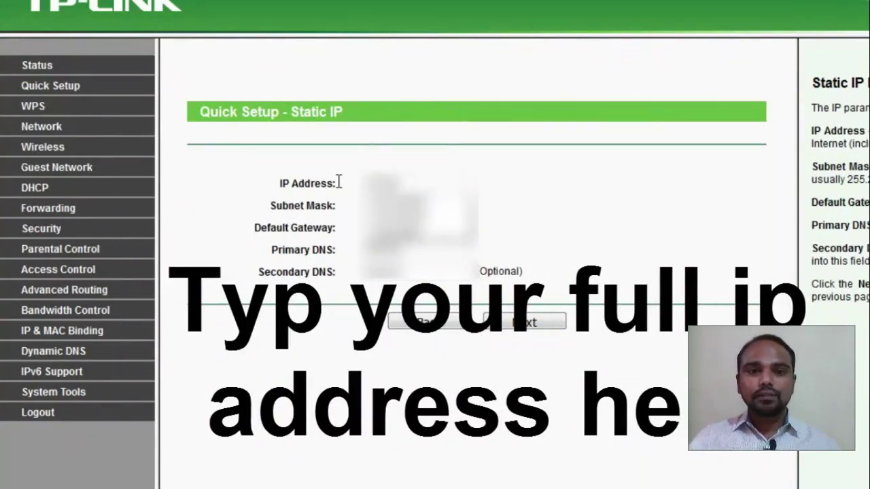
{"action": "type", "text": "168."}
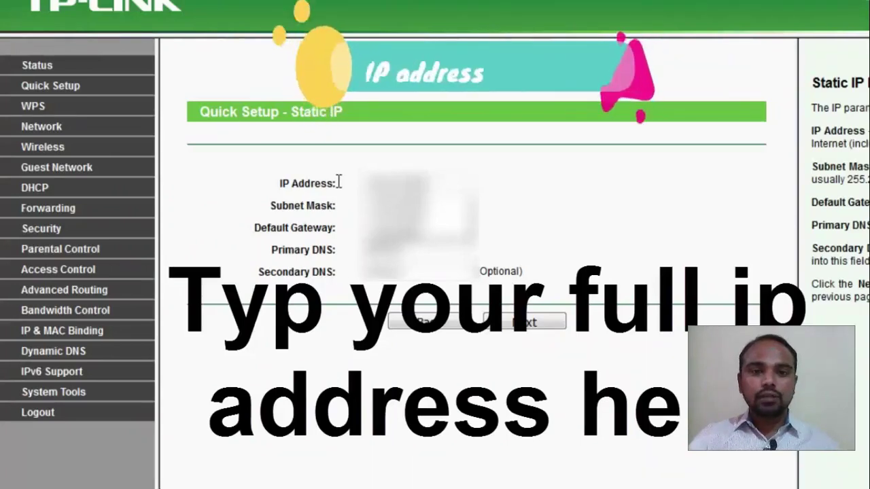
{"action": "key", "text": "Tab"}
{"action": "key", "text": "Tab"}
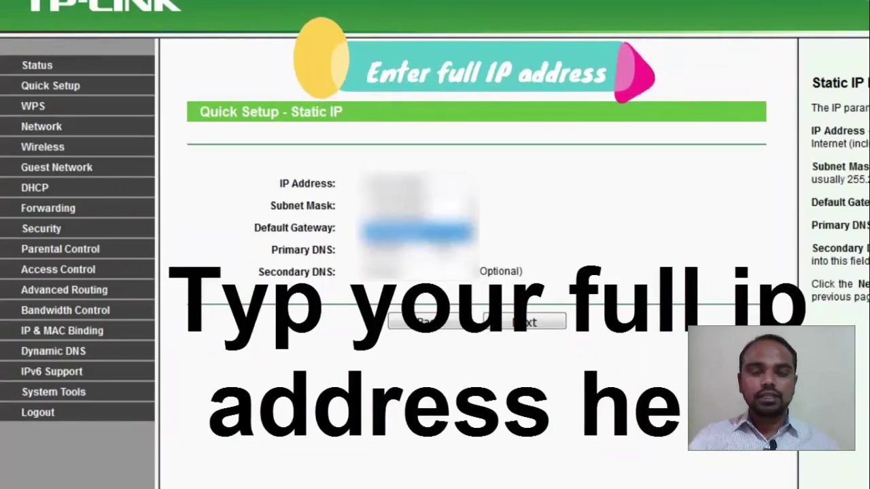
{"action": "key", "text": "Tab"}
{"action": "key", "text": "Tab"}
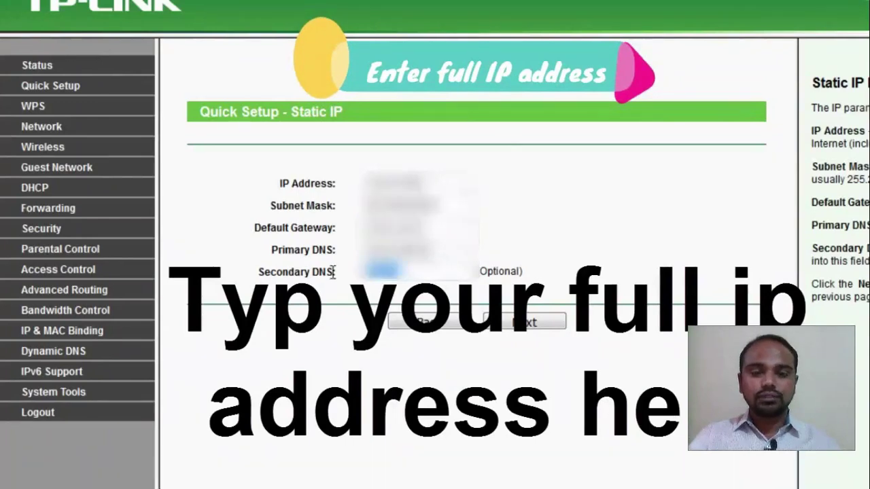
{"action": "type", "text": "18"}
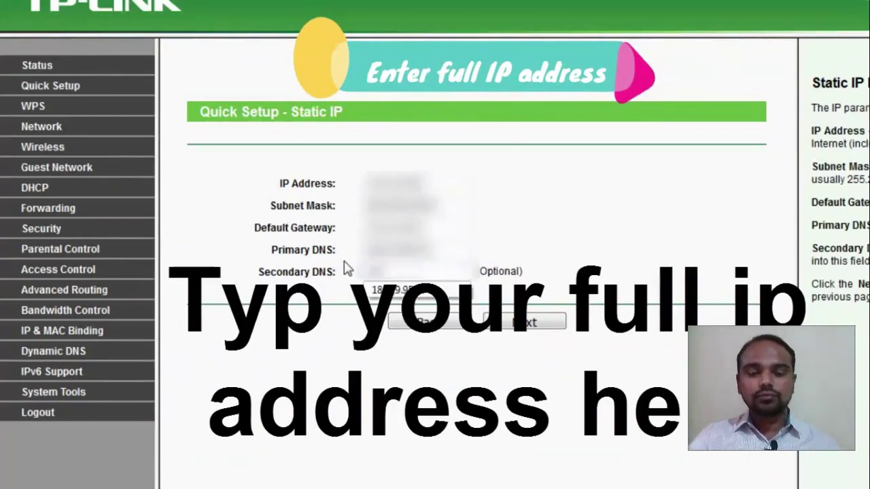
{"action": "left_click", "coordinate": [396, 290]}
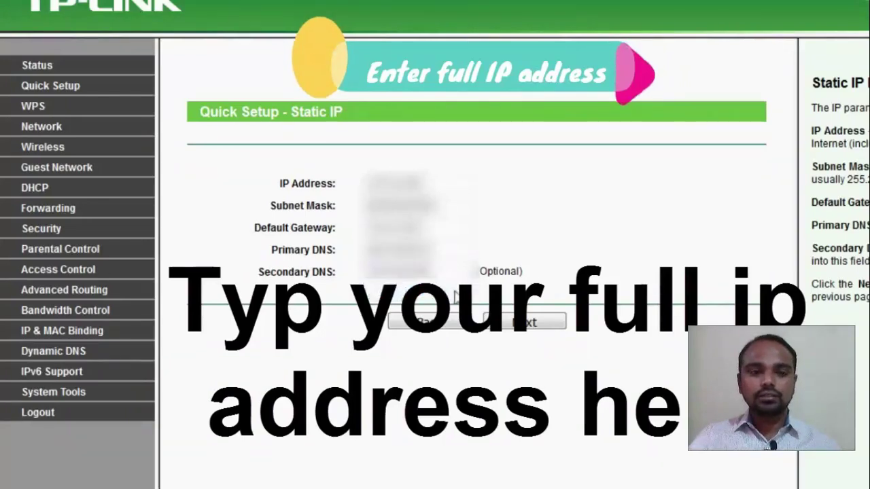
{"action": "left_click", "coordinate": [529, 330]}
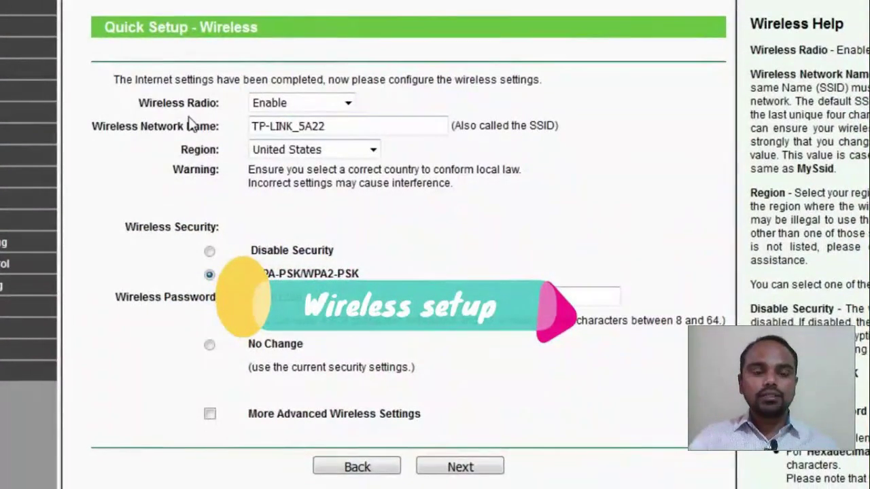
Keep the wireless radio enabled and rename the network from TP-LINK_5A22 to SCC
{"action": "left_click", "coordinate": [348, 103]}
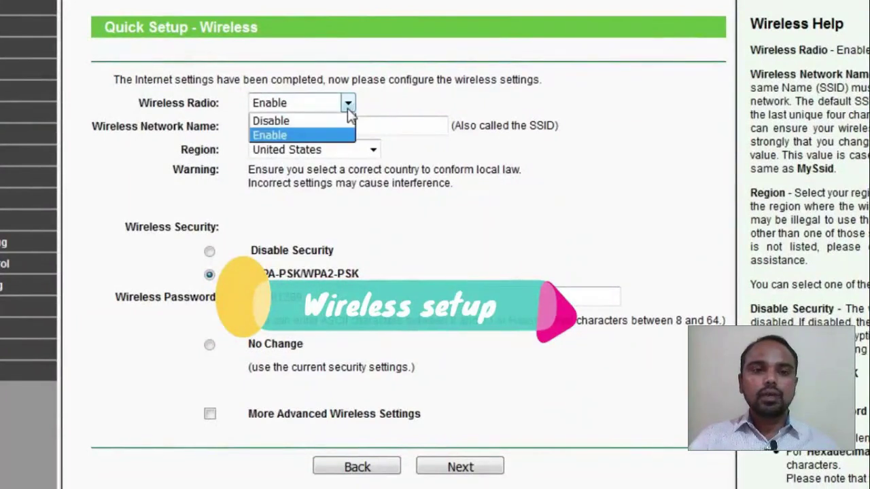
{"action": "left_click", "coordinate": [348, 108]}
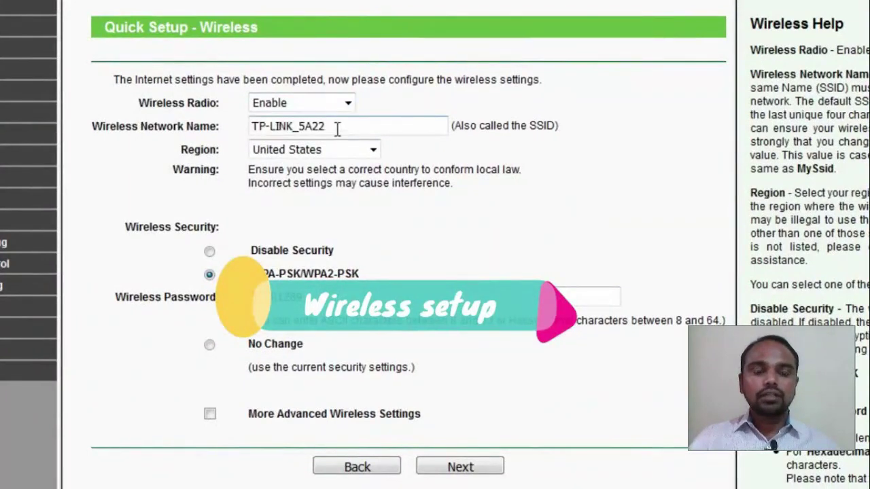
{"action": "left_click_drag", "start_coordinate": [337, 129], "coordinate": [249, 127]}
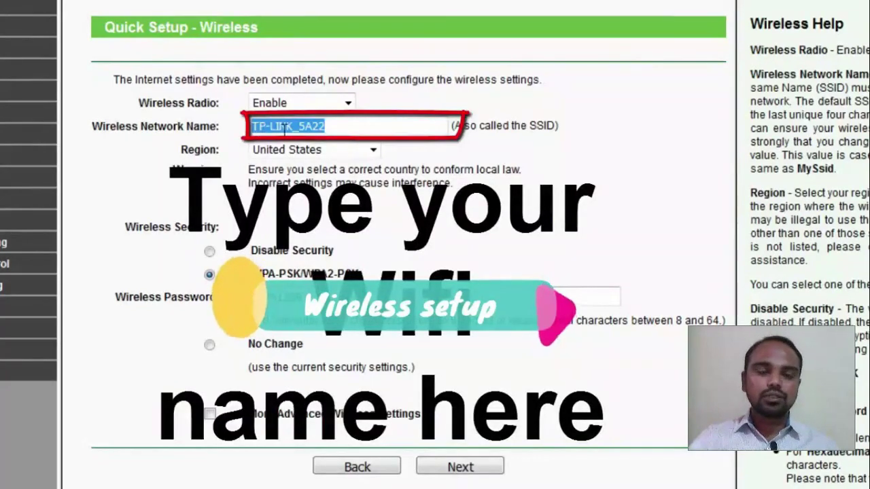
{"action": "type", "text": "S"}
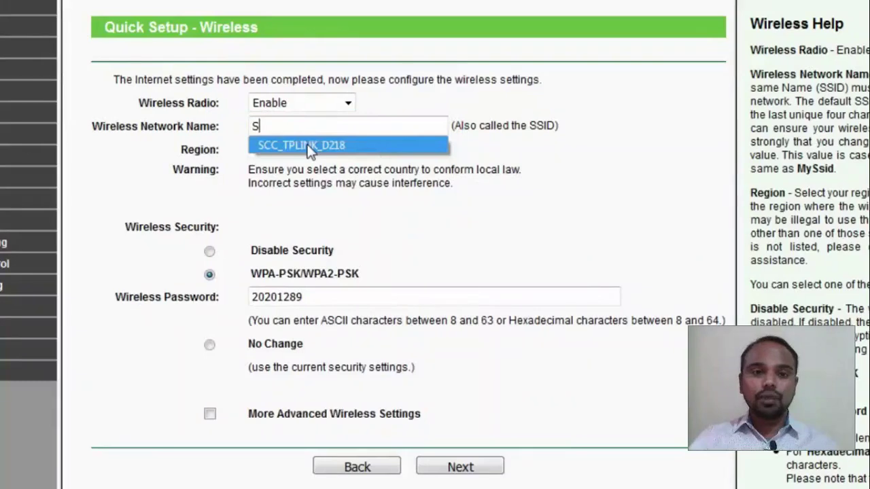
{"action": "left_click", "coordinate": [266, 126]}
{"action": "left_click", "coordinate": [266, 125]}
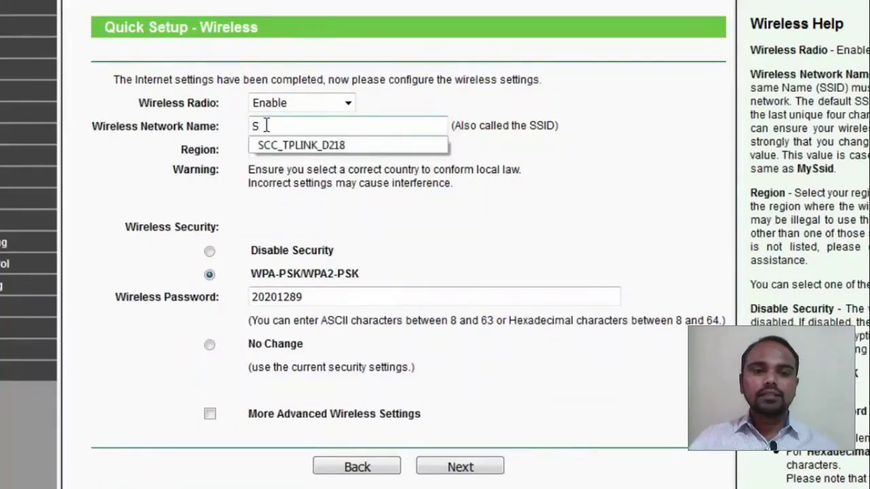
{"action": "type", "text": "CC"}
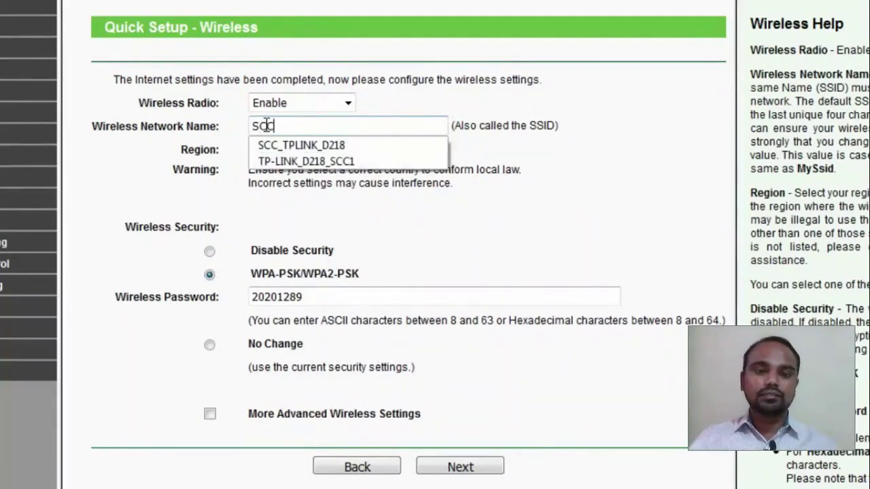
{"action": "left_click", "coordinate": [521, 169]}
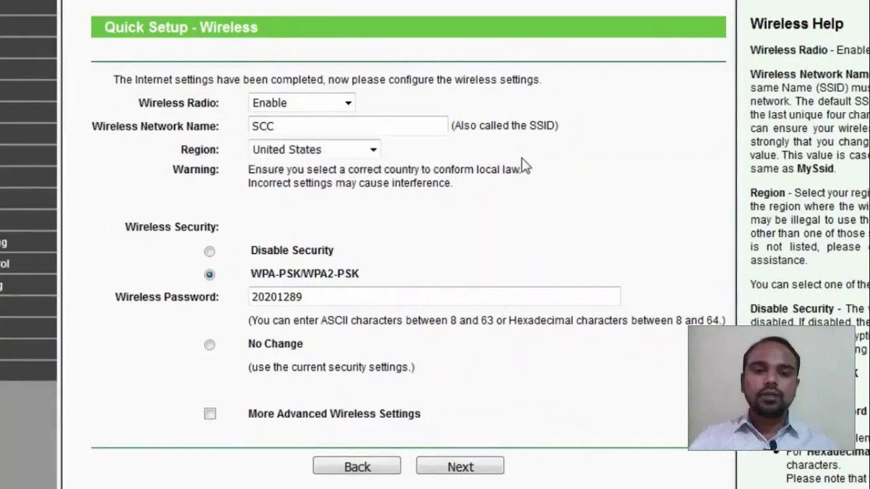
Set the wireless region to India and acknowledge the country warning
{"action": "left_click", "coordinate": [293, 151]}
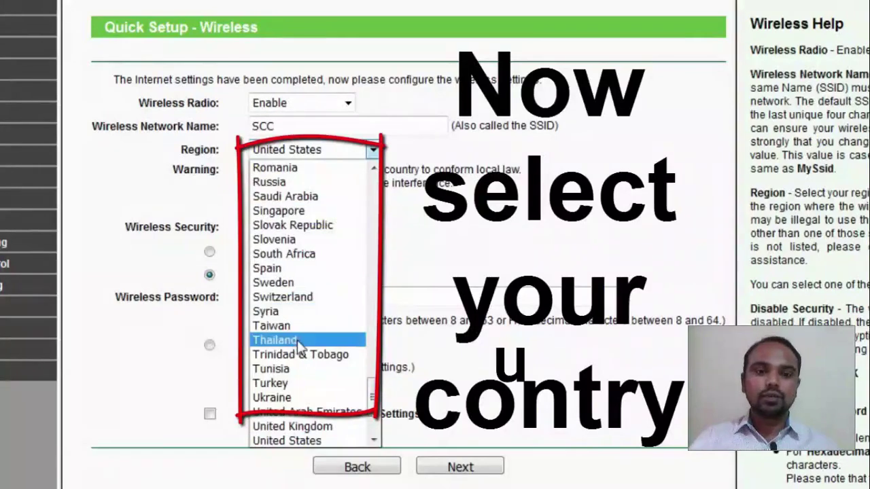
{"action": "key", "text": "i"}
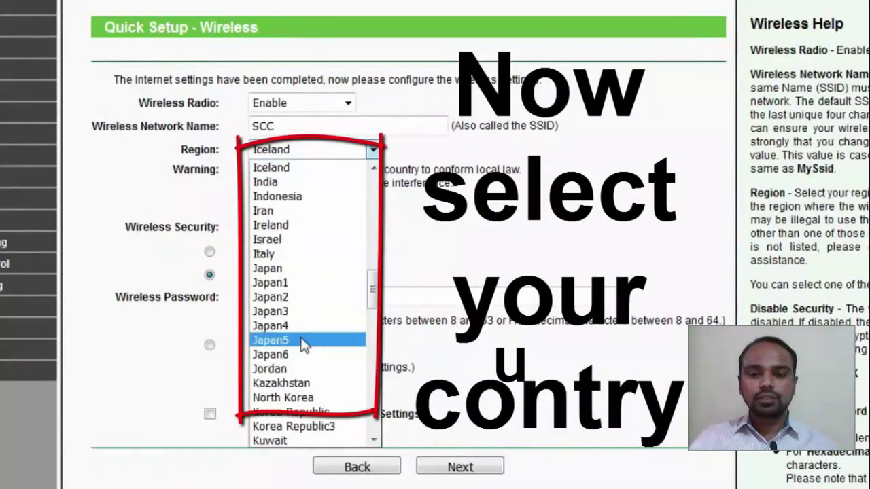
{"action": "left_click", "coordinate": [272, 180]}
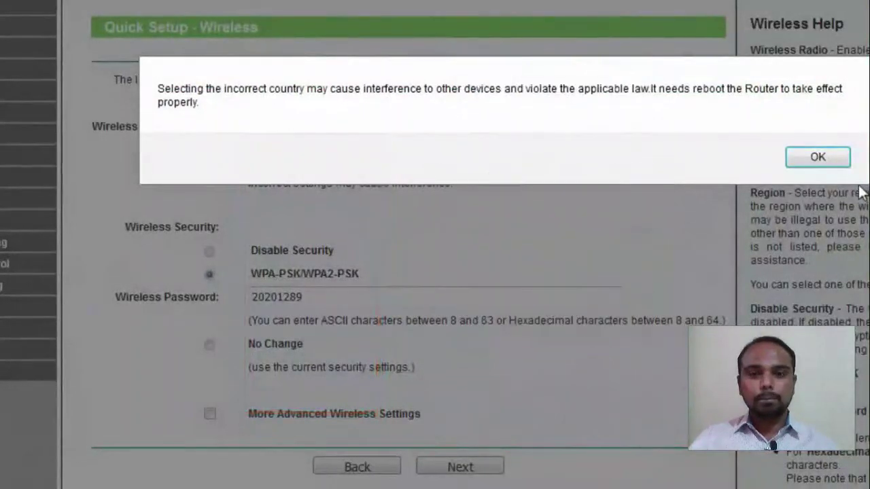
{"action": "left_click", "coordinate": [819, 159]}
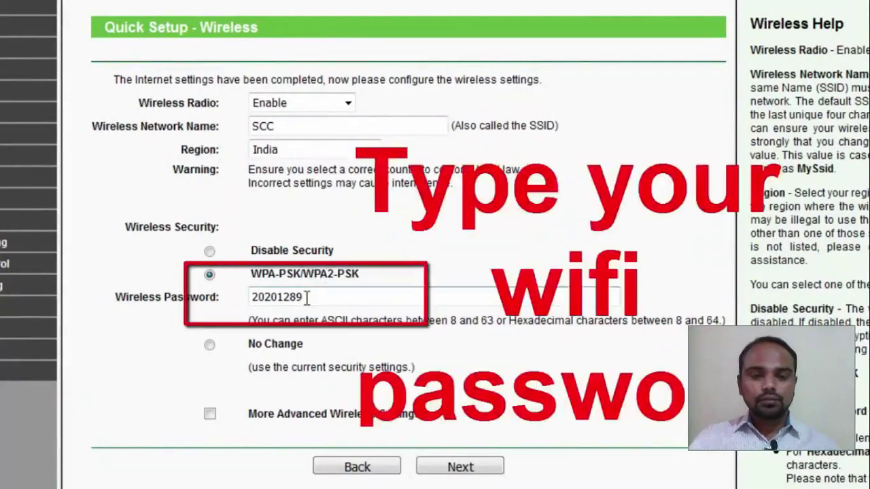
Replace the old Wi-Fi password with a new one and reveal the advanced wireless settings
{"action": "left_click_drag", "start_coordinate": [304, 297], "coordinate": [233, 302]}
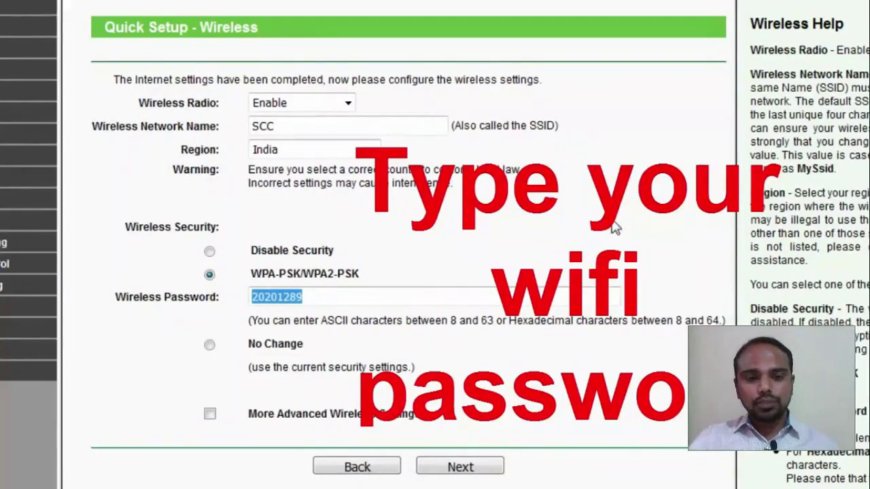
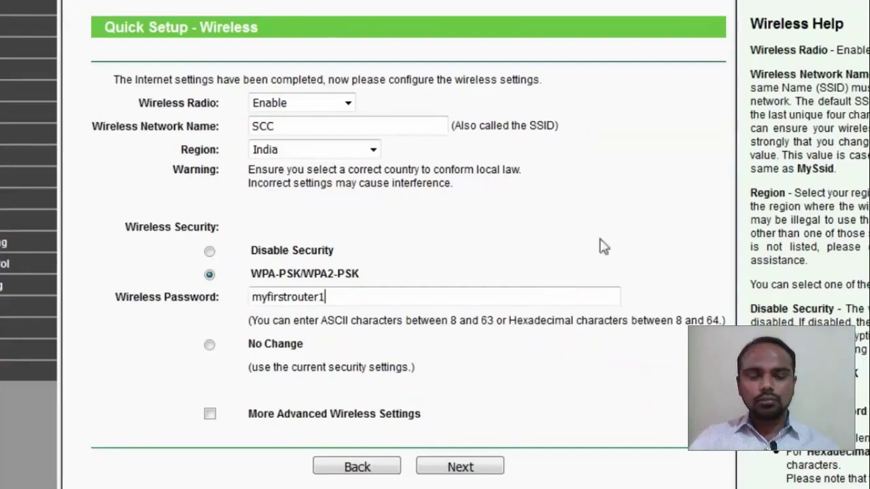
{"action": "left_click", "coordinate": [210, 414]}
Keep the wireless mode at 11bgn mixed with Auto channel settings and submit the page
{"action": "scroll", "coordinate": [449, 402], "scroll_direction": "down", "scroll_amount": 3}
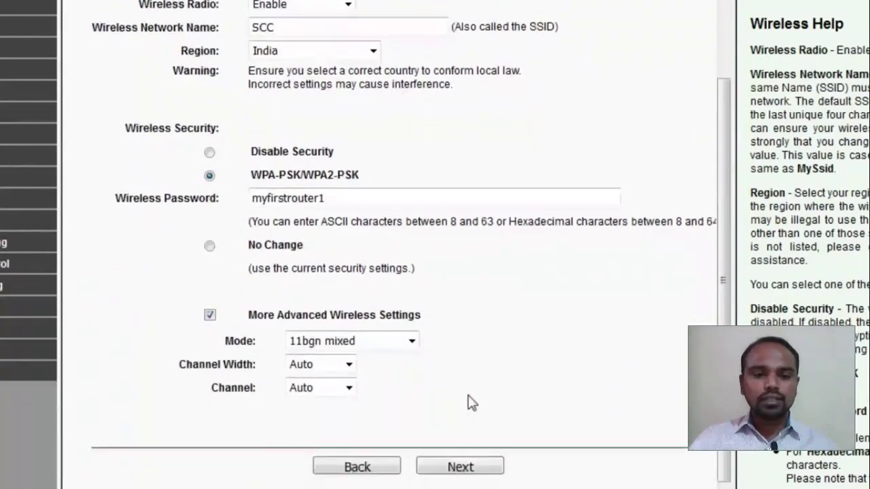
{"action": "left_click", "coordinate": [416, 338]}
{"action": "left_click", "coordinate": [413, 338]}
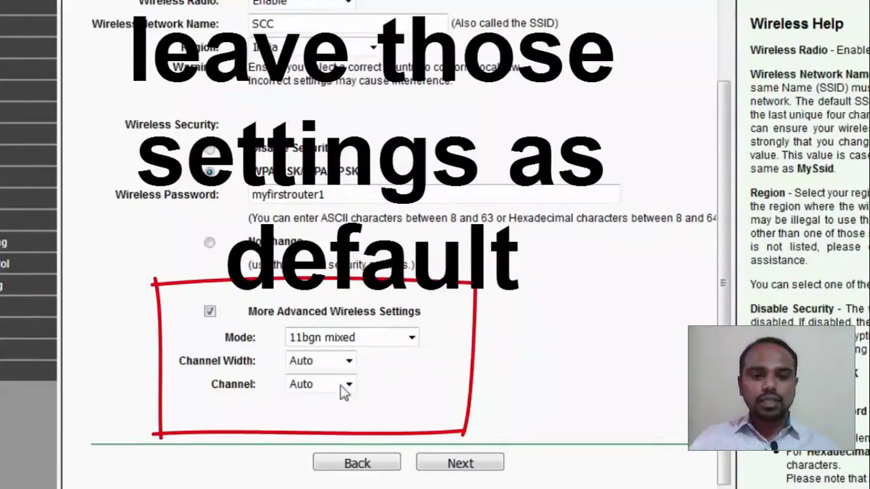
{"action": "left_click", "coordinate": [412, 342]}
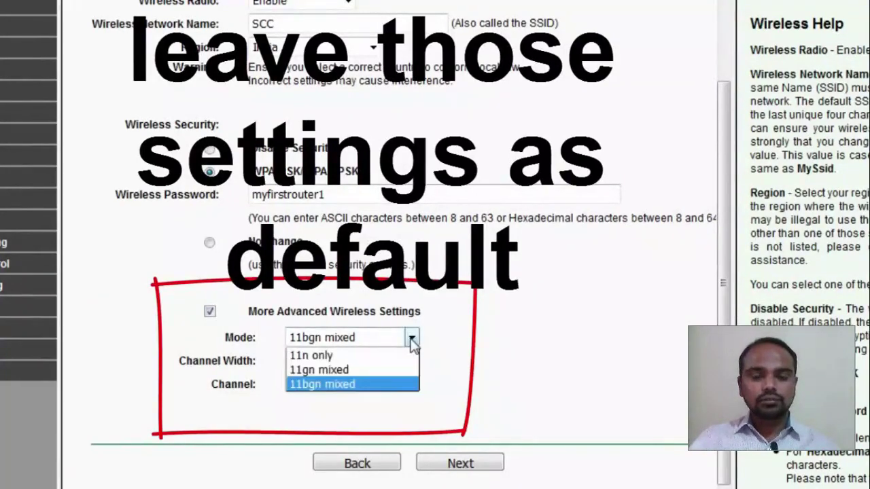
{"action": "left_click", "coordinate": [412, 342]}
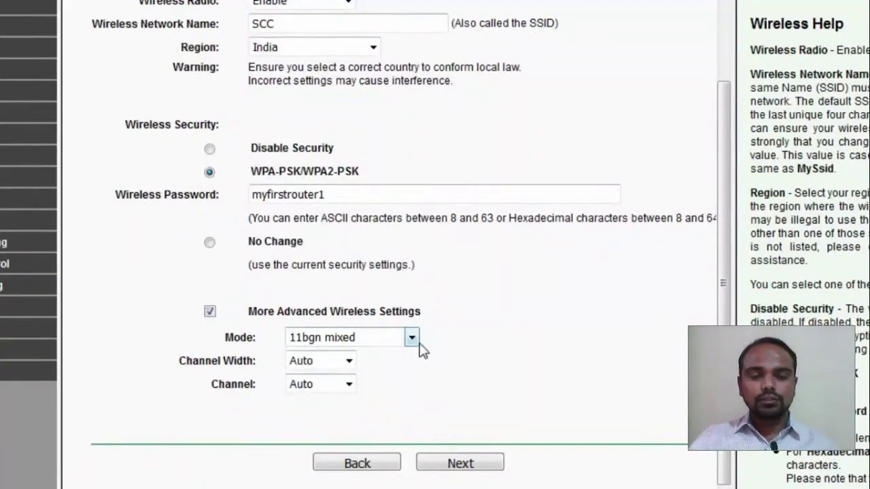
{"action": "left_click", "coordinate": [418, 344]}
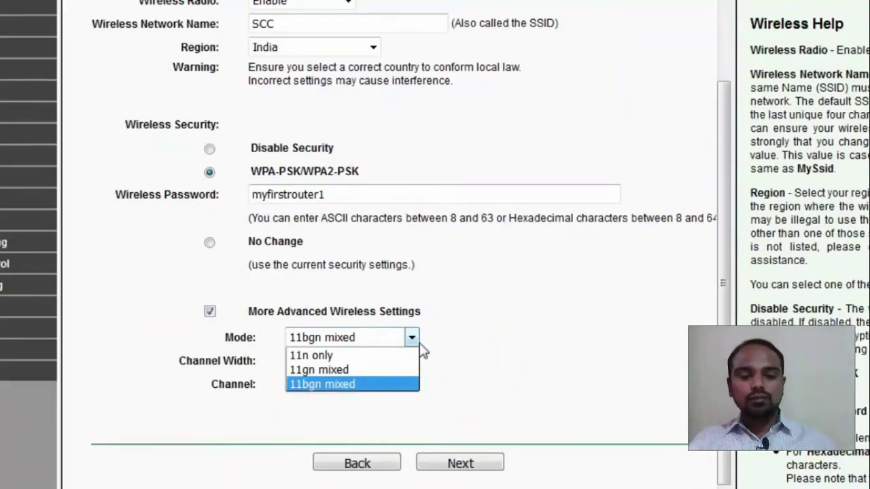
{"action": "left_click", "coordinate": [422, 349]}
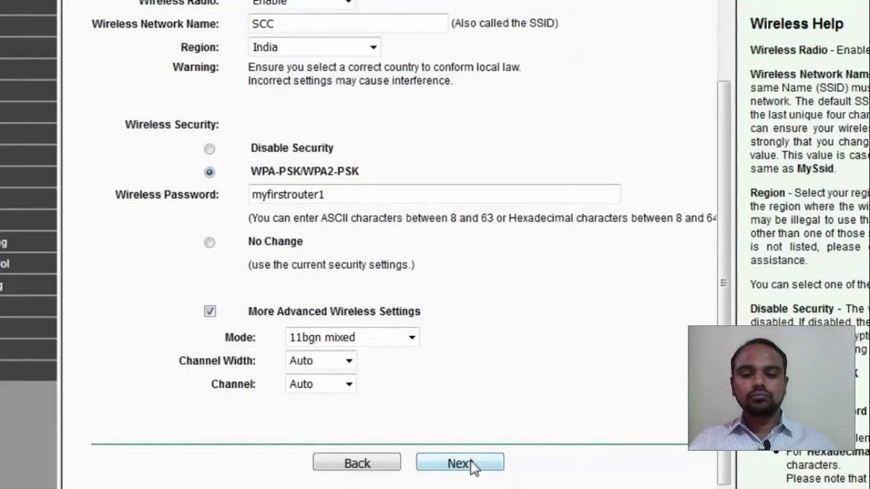
{"action": "left_click", "coordinate": [473, 463]}
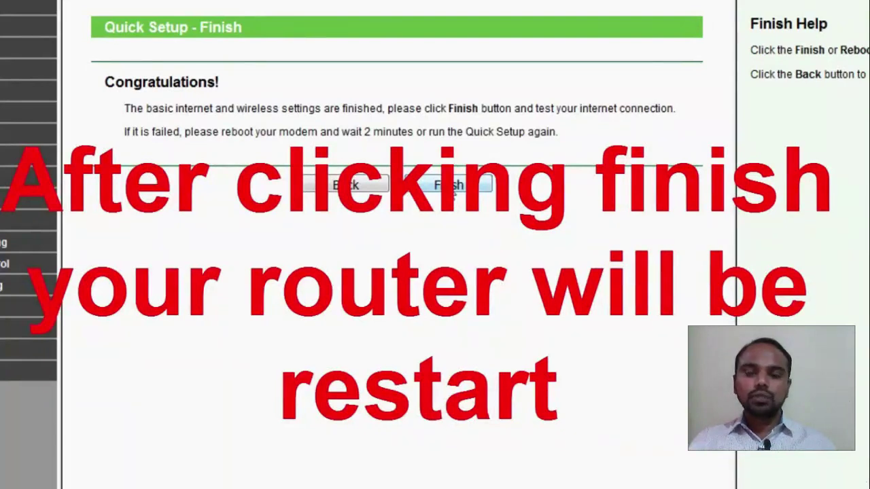
Finish the Quick Setup so the router restarts and shows its Status page
{"action": "left_click", "coordinate": [453, 192]}
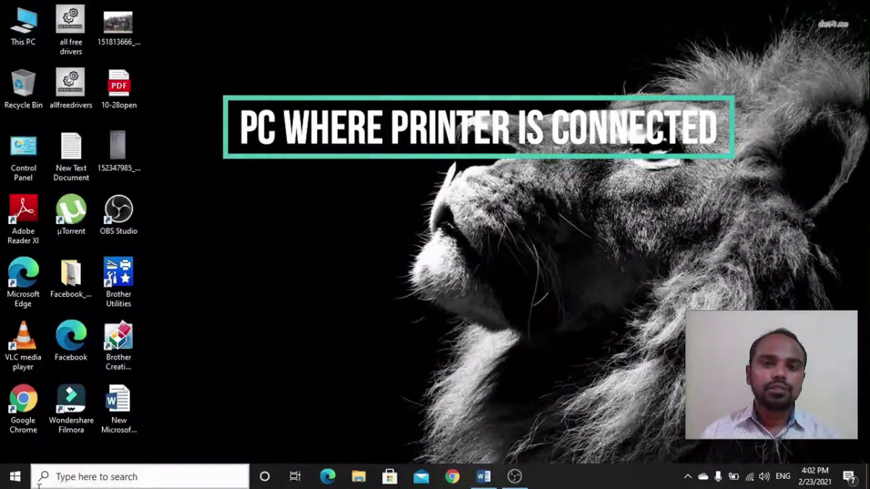
Open Devices and Printers by running 'control printers' from the Run box
{"action": "left_click", "coordinate": [65, 480]}
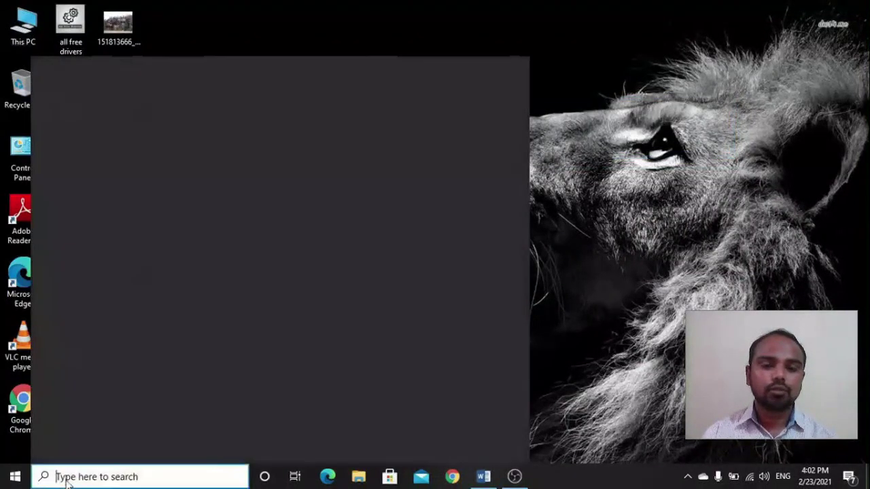
{"action": "type", "text": "run"}
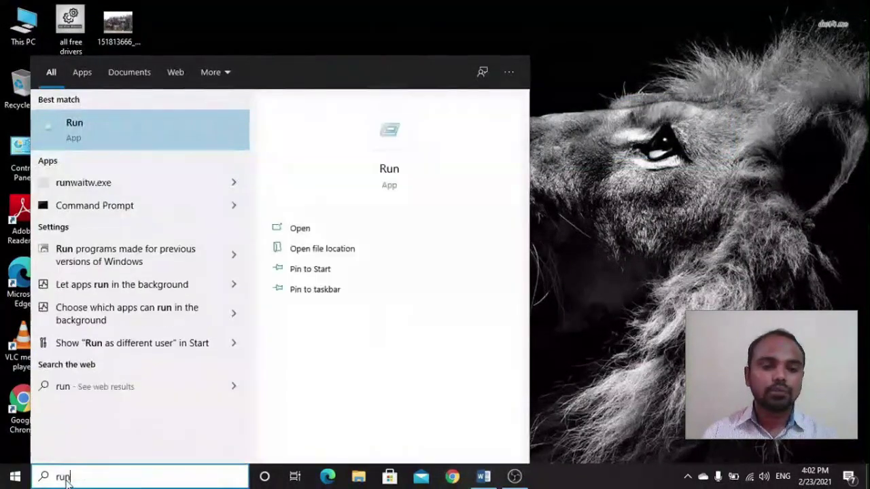
{"action": "key", "text": "Return"}
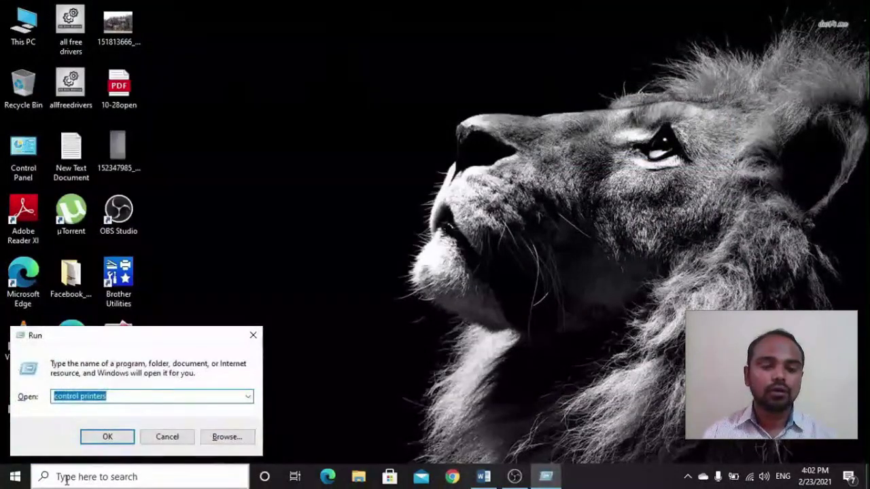
{"action": "type", "text": "control"}
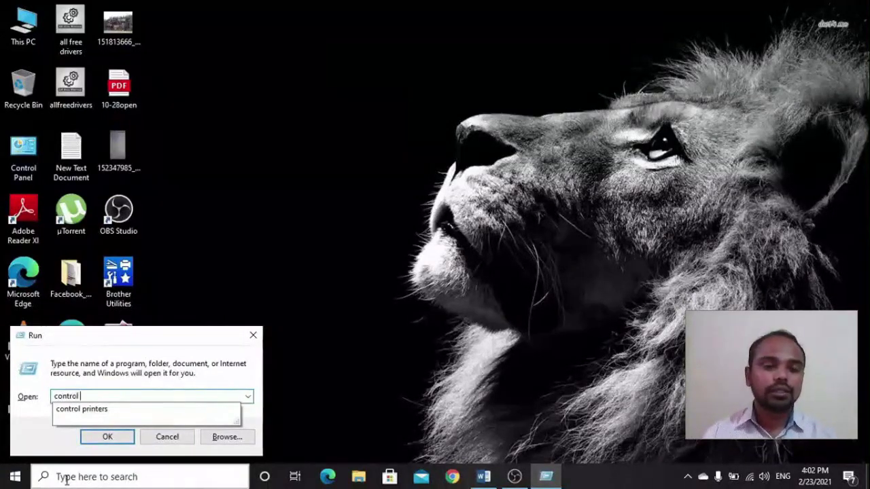
{"action": "type", "text": "printers"}
{"action": "key", "text": "Return"}
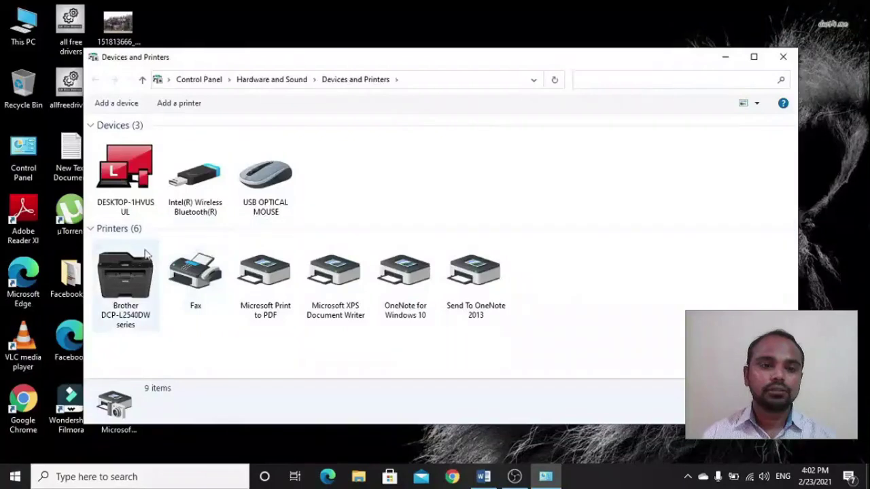
Set the Brother DCP-L2540DW series as the default printer and maximize the window
{"action": "right_click", "coordinate": [125, 278]}
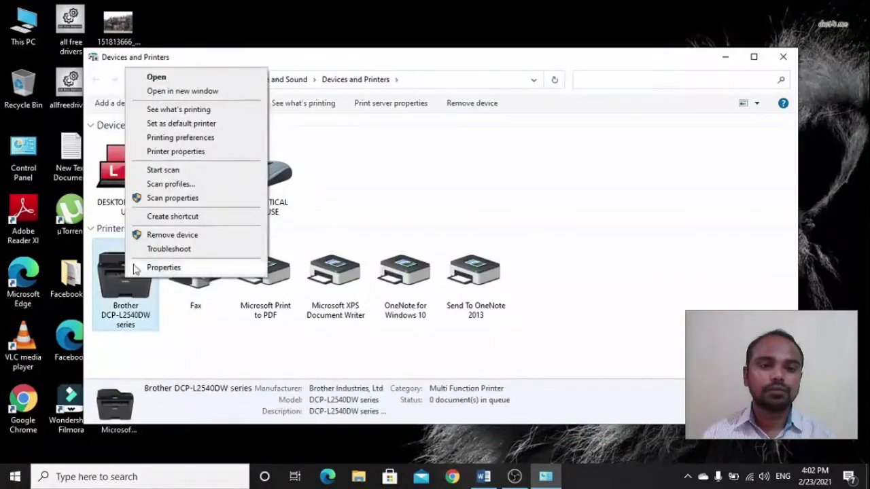
{"action": "left_click", "coordinate": [172, 124]}
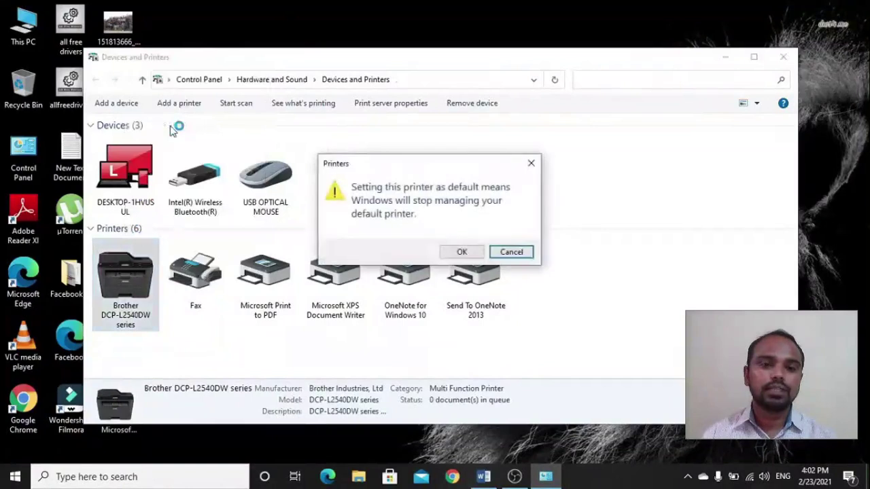
{"action": "left_click", "coordinate": [462, 252]}
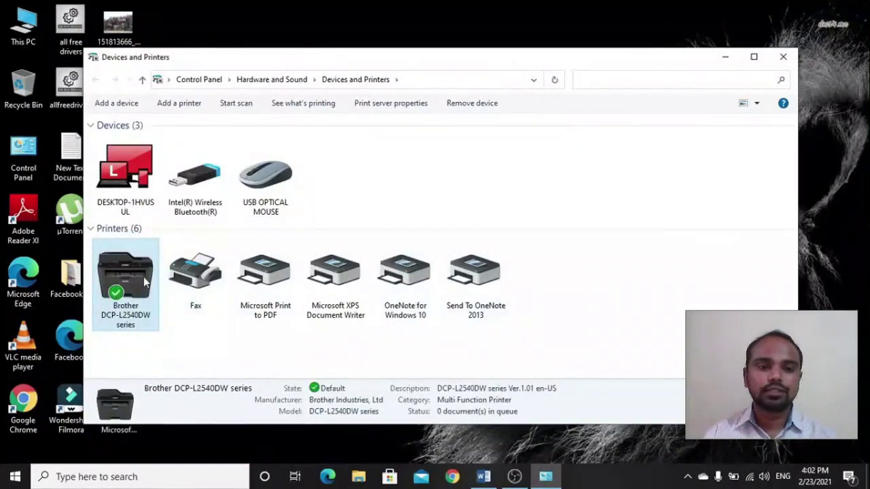
{"action": "double_click", "coordinate": [500, 64]}
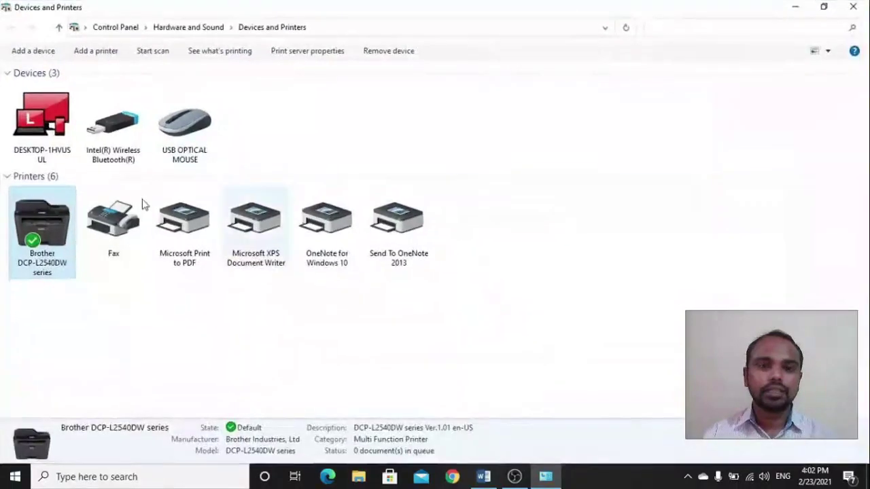
{"action": "right_click", "coordinate": [57, 234]}
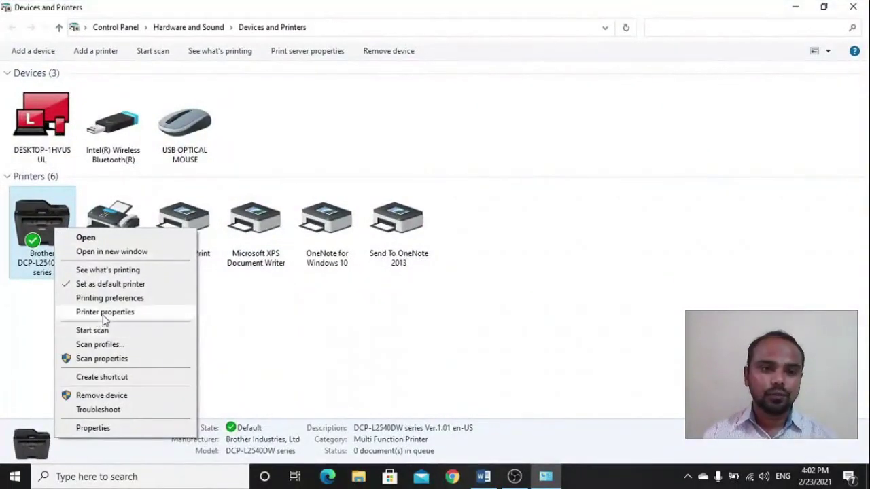
Share the Brother DCP-L2540DW series printer under its own name and apply the setting
{"action": "left_click", "coordinate": [104, 313]}
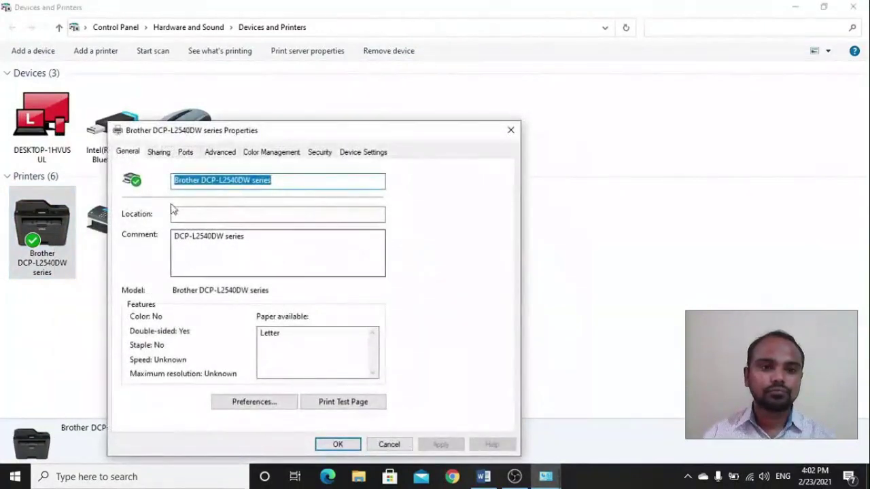
{"action": "left_click", "coordinate": [159, 151]}
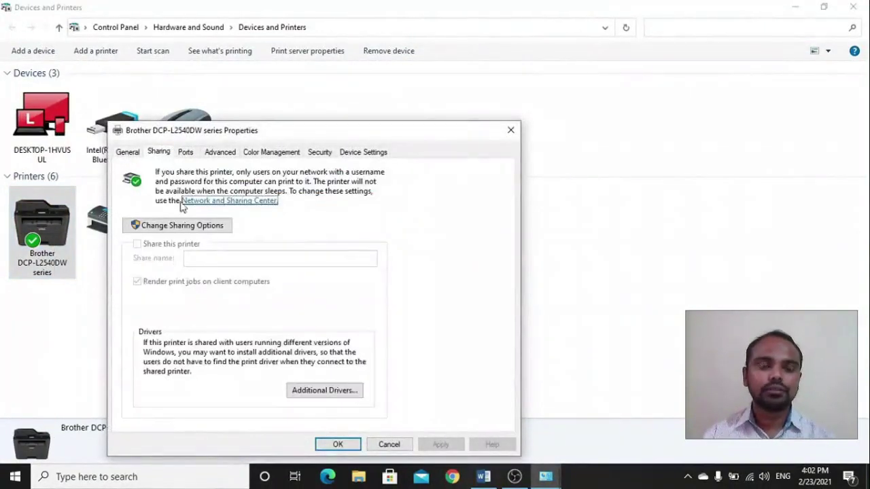
{"action": "left_click", "coordinate": [181, 227]}
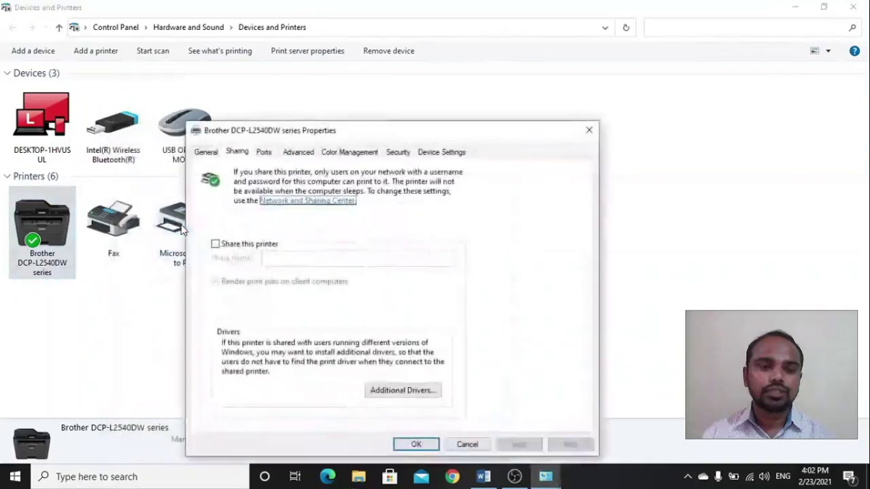
{"action": "left_click", "coordinate": [253, 245]}
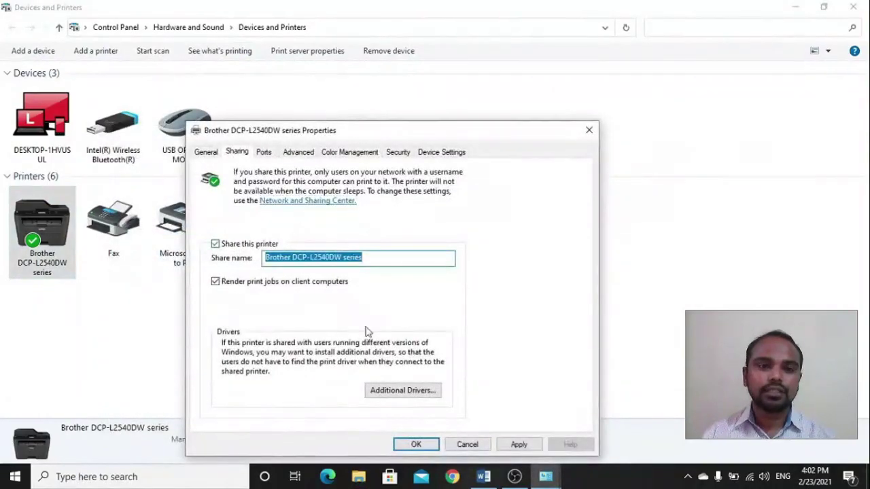
{"action": "left_click", "coordinate": [518, 443]}
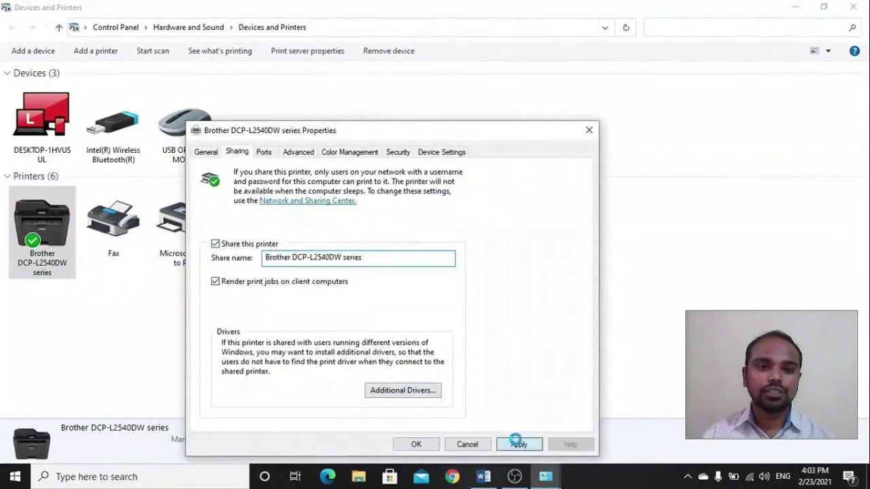
{"action": "left_click", "coordinate": [417, 445]}
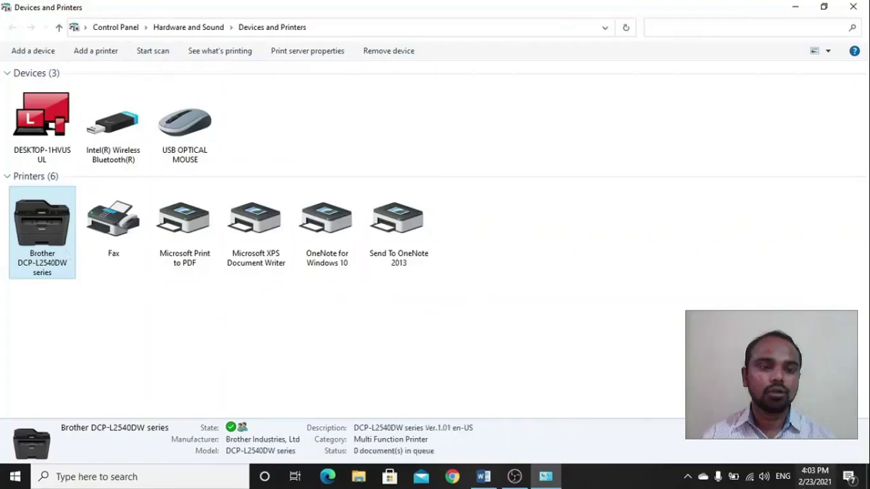
Go from the tray network icon's Network & Internet settings to the Network and Sharing Center
{"action": "right_click", "coordinate": [748, 482]}
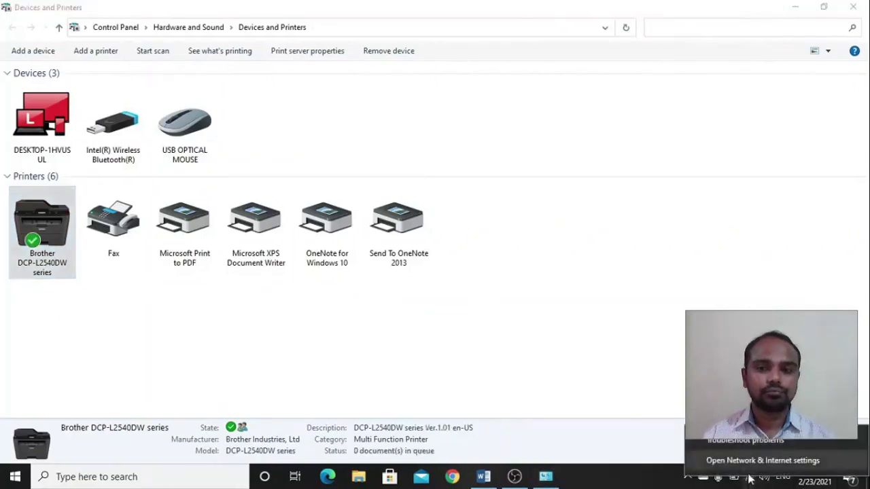
{"action": "left_click", "coordinate": [752, 468]}
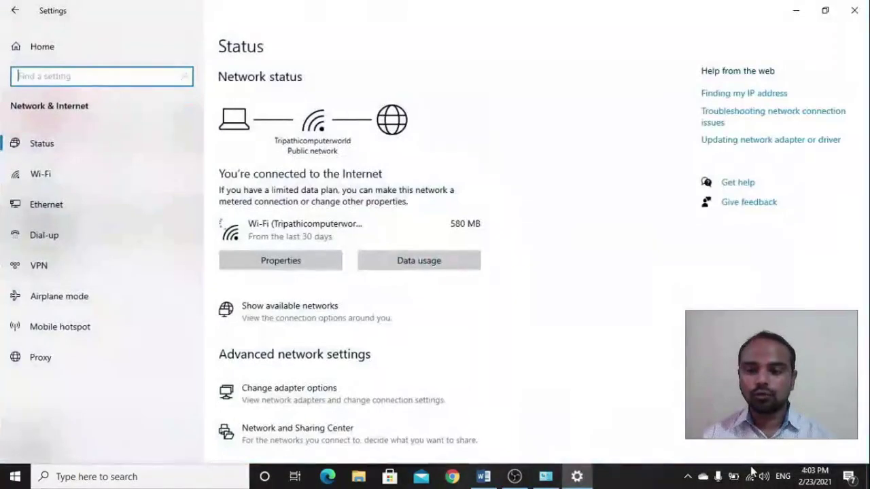
{"action": "scroll", "coordinate": [375, 228], "scroll_direction": "down", "scroll_amount": 3}
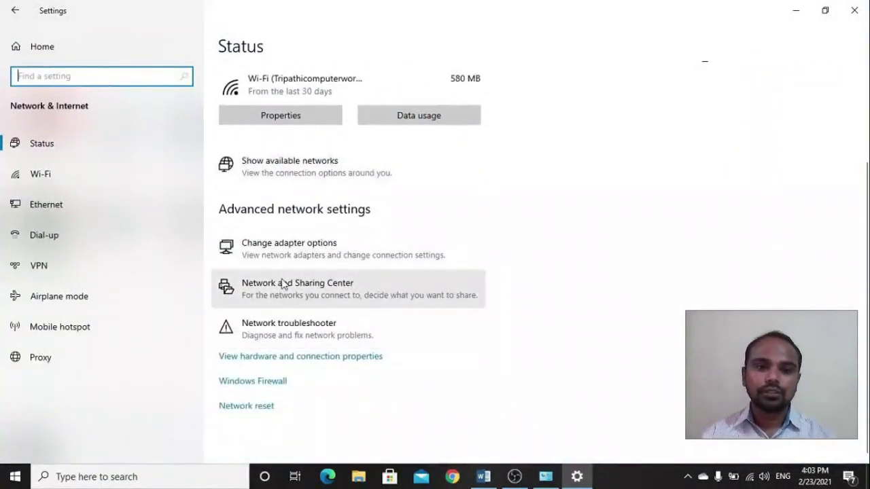
{"action": "left_click", "coordinate": [296, 286]}
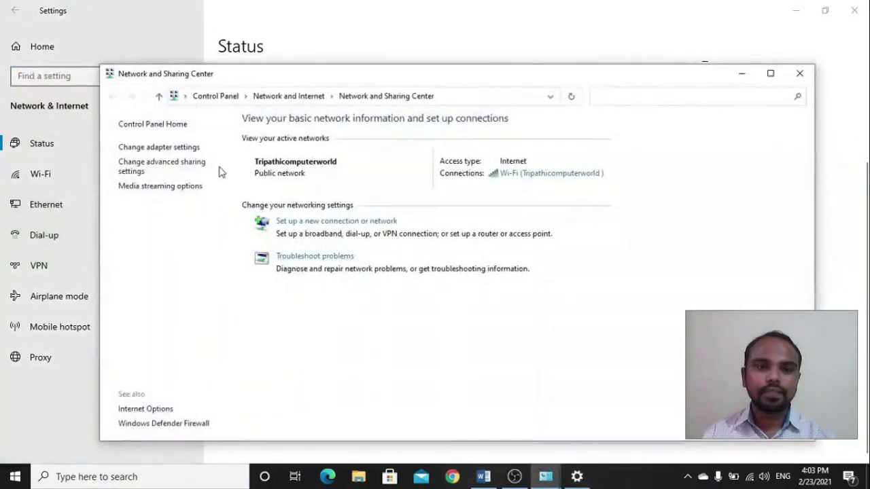
Open Advanced sharing settings and turn on network discovery for the public profile
{"action": "left_click", "coordinate": [181, 167]}
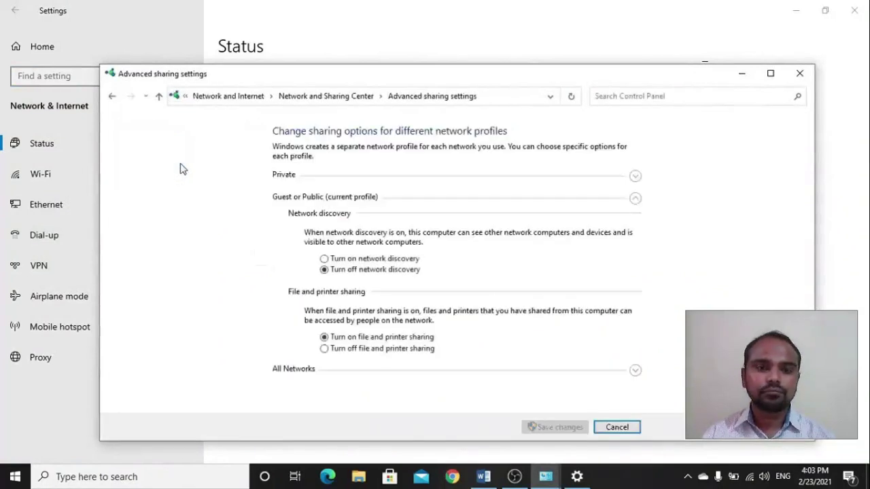
{"action": "left_click", "coordinate": [351, 259]}
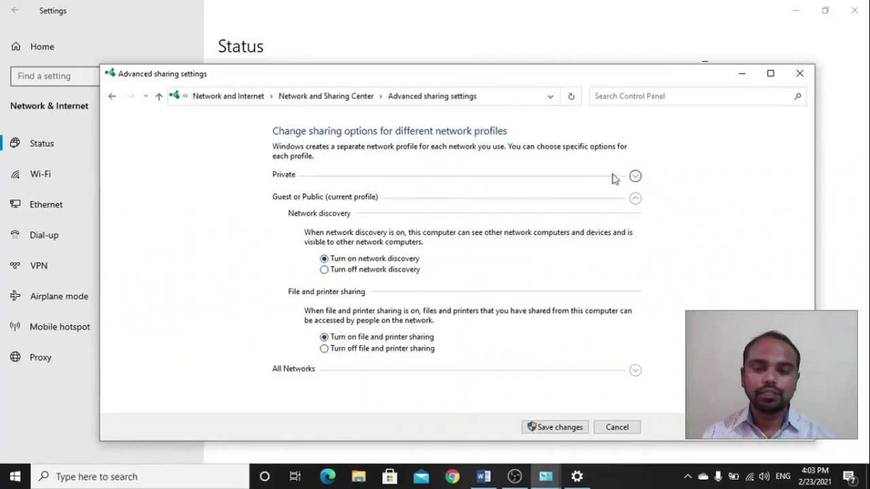
{"action": "left_click", "coordinate": [635, 176]}
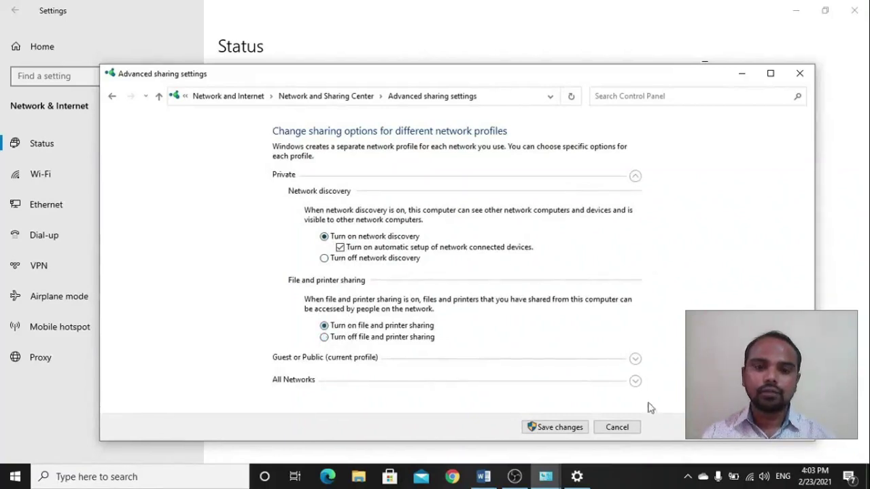
{"action": "left_click", "coordinate": [636, 382]}
{"action": "scroll", "coordinate": [485, 305], "scroll_direction": "down", "scroll_amount": 1}
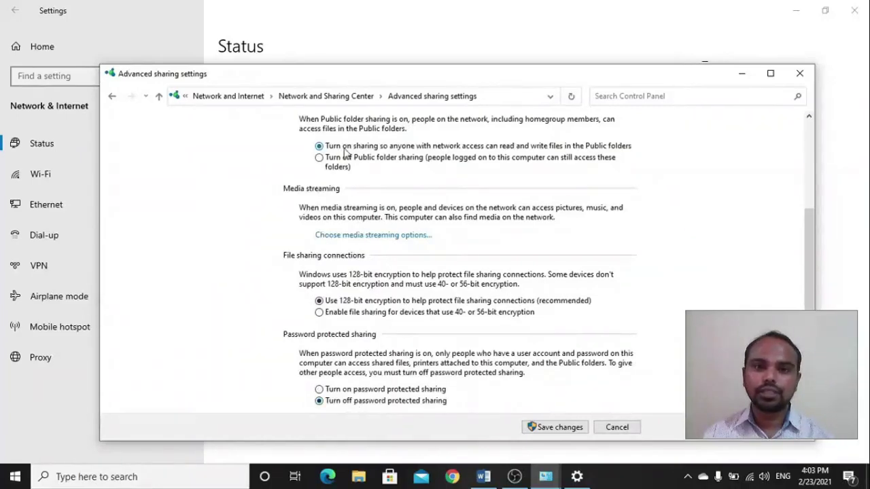
Review the Private, Guest/Public and All Networks options and save with password protected sharing off
{"action": "left_click", "coordinate": [770, 74]}
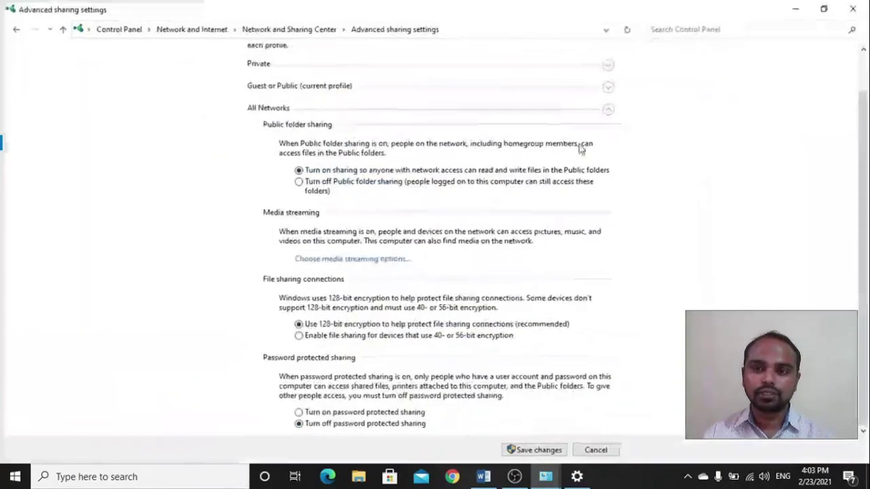
{"action": "scroll", "coordinate": [460, 236], "scroll_direction": "up", "scroll_amount": 1}
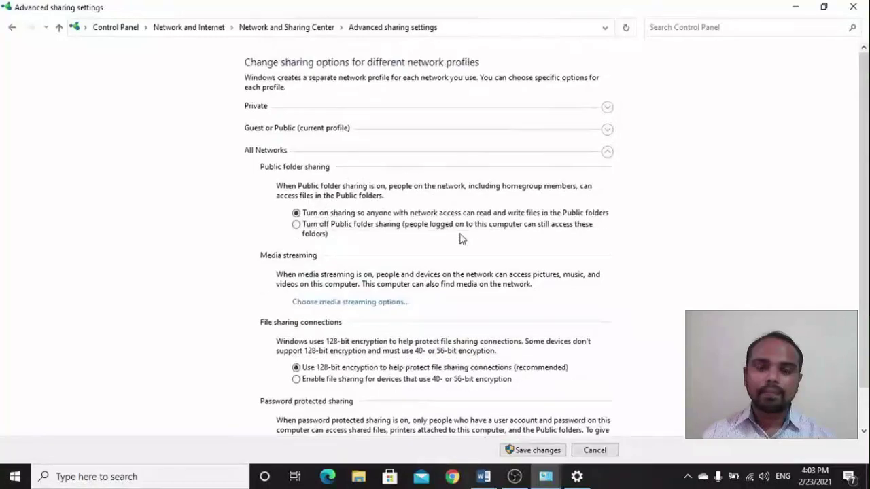
{"action": "left_click", "coordinate": [607, 107]}
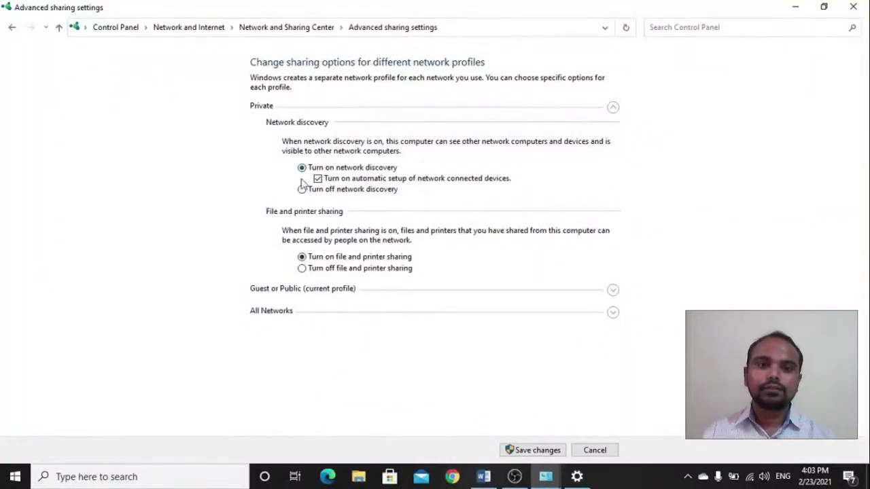
{"action": "left_click", "coordinate": [612, 290]}
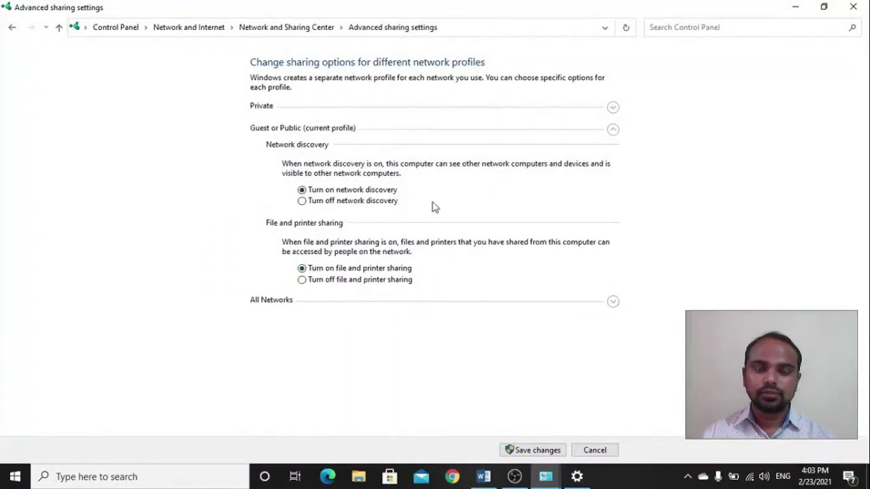
{"action": "left_click", "coordinate": [612, 301]}
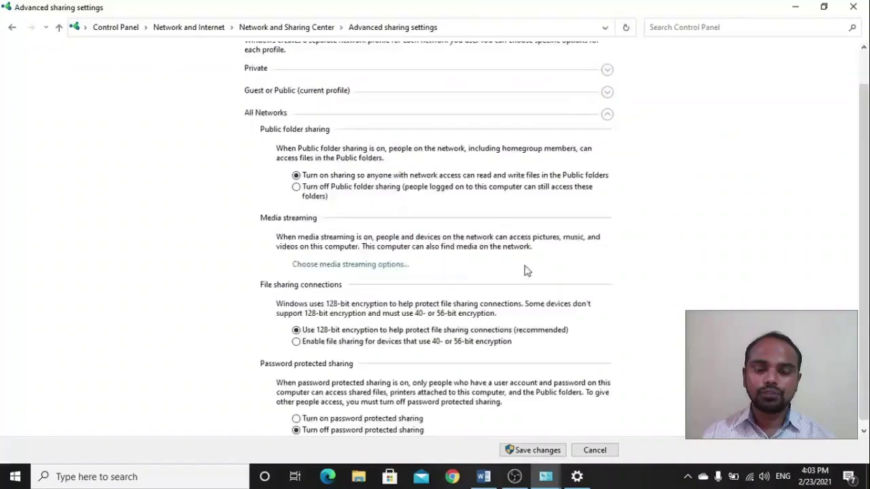
{"action": "scroll", "coordinate": [454, 262], "scroll_direction": "down", "scroll_amount": 1}
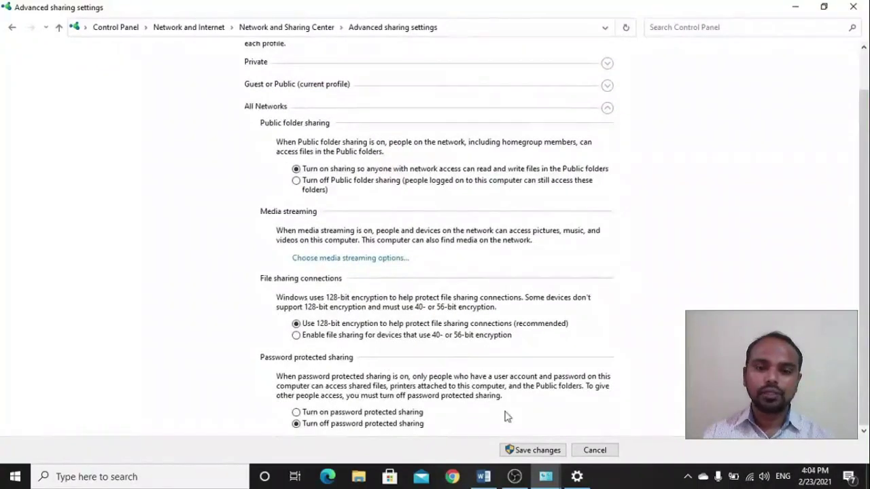
{"action": "left_click", "coordinate": [541, 446]}
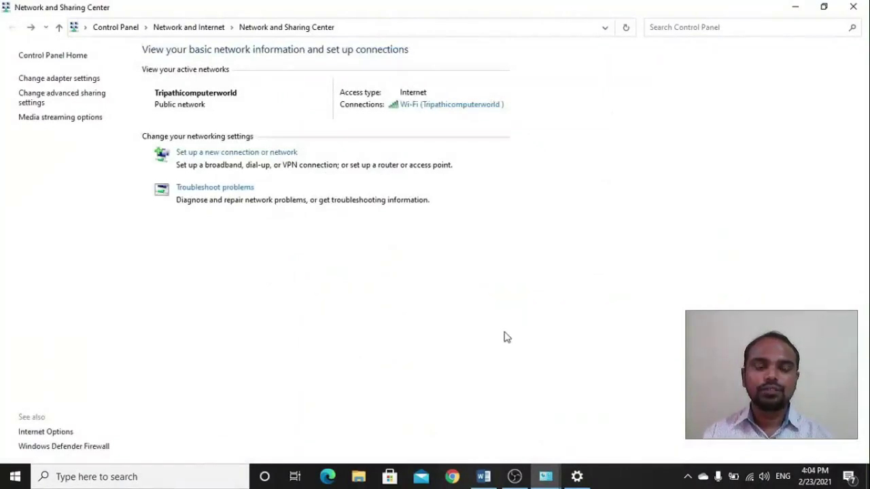
{"action": "key", "text": "super+r"}
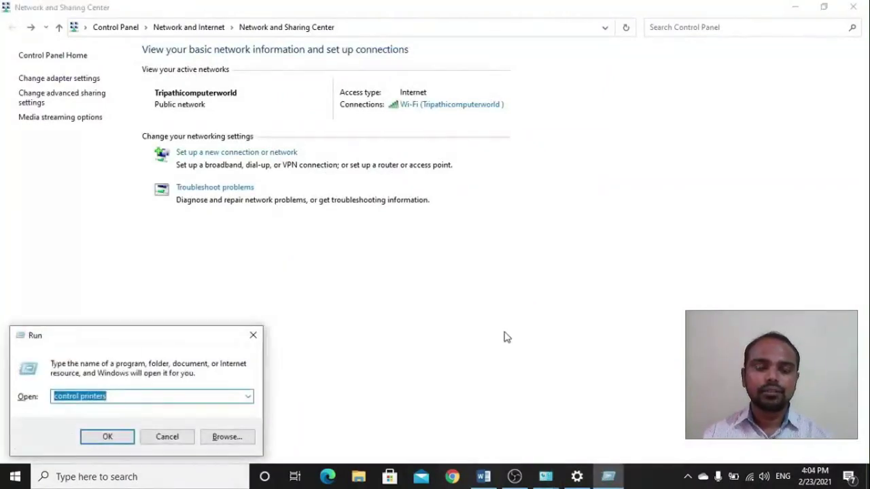
Run ipconfig in Command Prompt and select the Wi-Fi IPv4 address 10.0.0.23
{"action": "type", "text": "cm"}
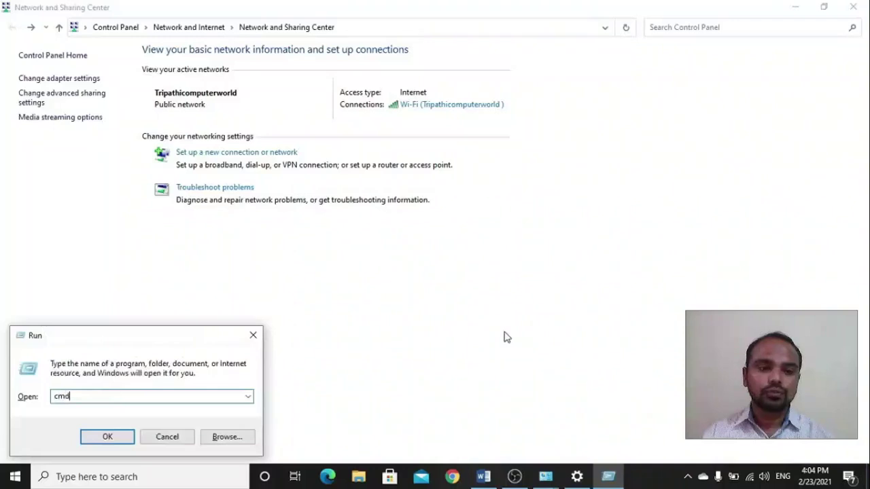
{"action": "type", "text": "d"}
{"action": "key", "text": "Return"}
{"action": "type", "text": "ip"}
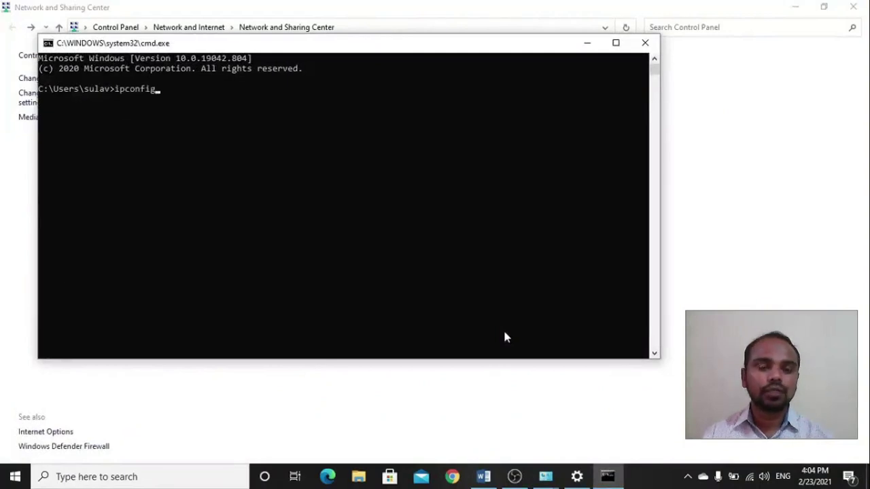
{"action": "type", "text": "config"}
{"action": "key", "text": "Return"}
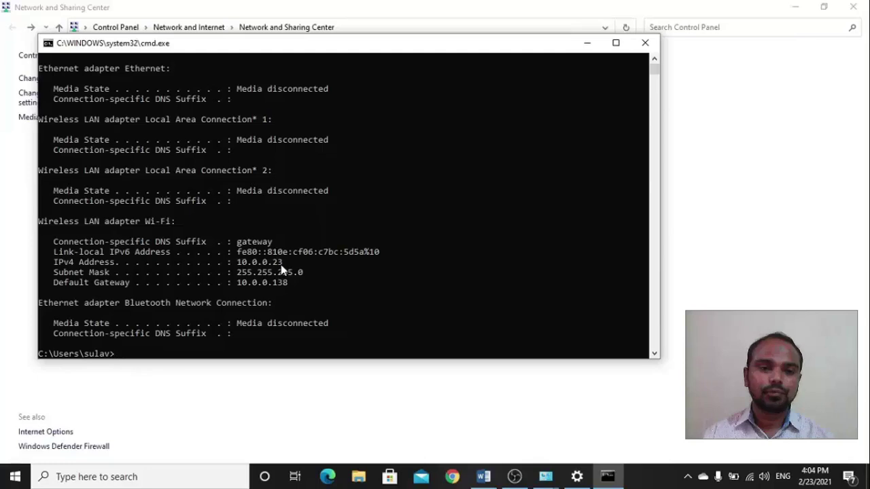
{"action": "left_click_drag", "start_coordinate": [286, 266], "coordinate": [242, 266]}
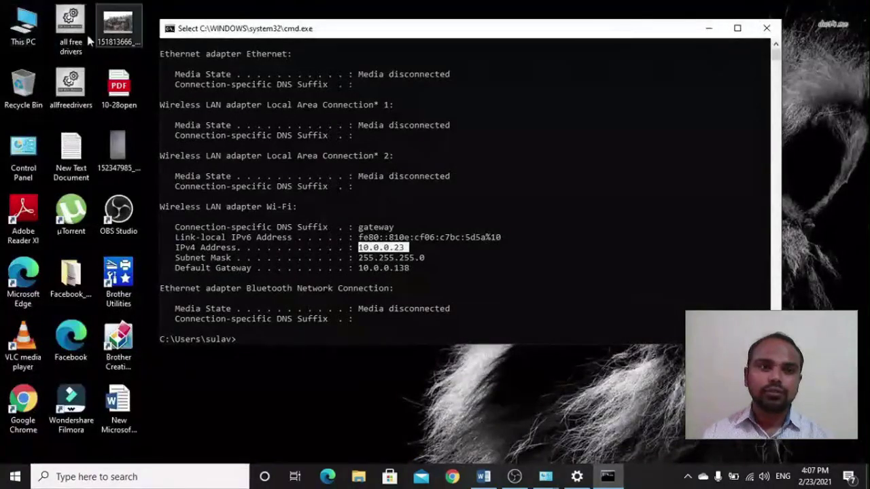
{"action": "right_click", "coordinate": [27, 27]}
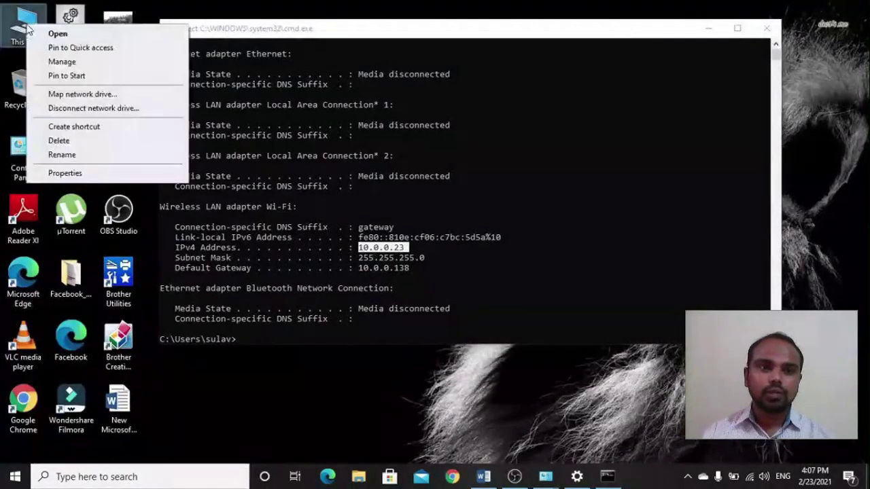
In Computer Management, open Local Users and Groups > Users and pick the logged-in account
{"action": "left_click", "coordinate": [95, 62]}
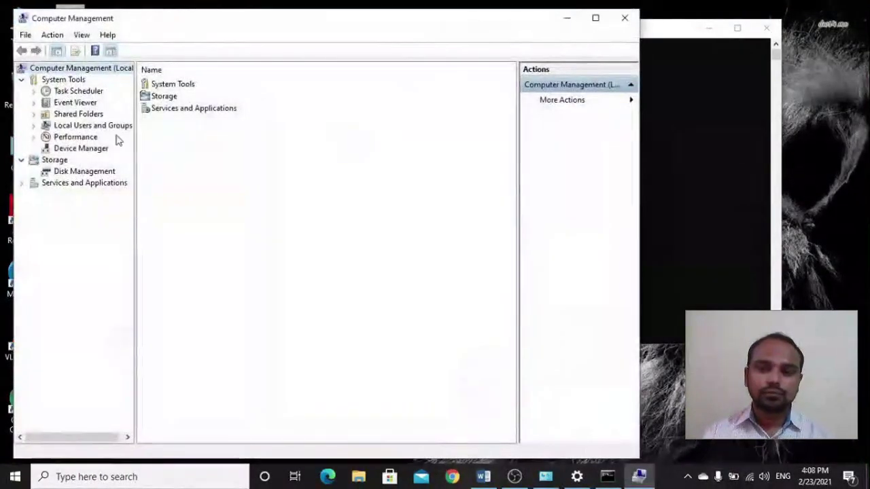
{"action": "left_click", "coordinate": [79, 149]}
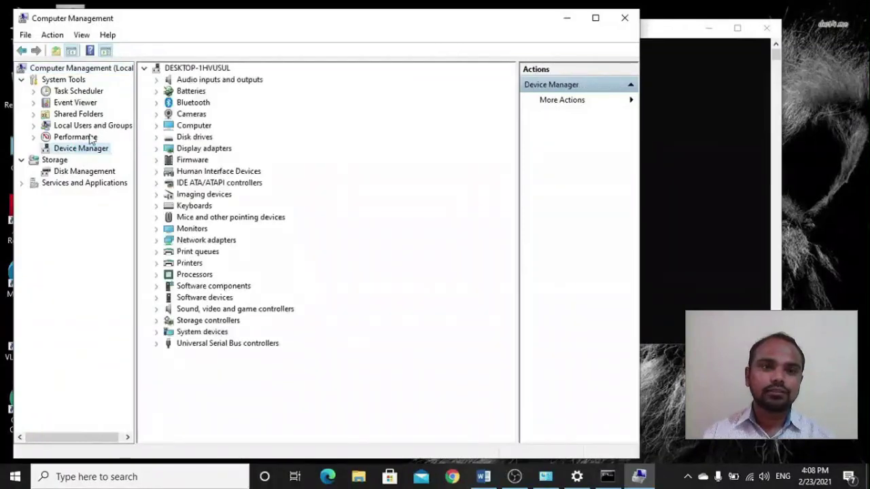
{"action": "left_click", "coordinate": [95, 126]}
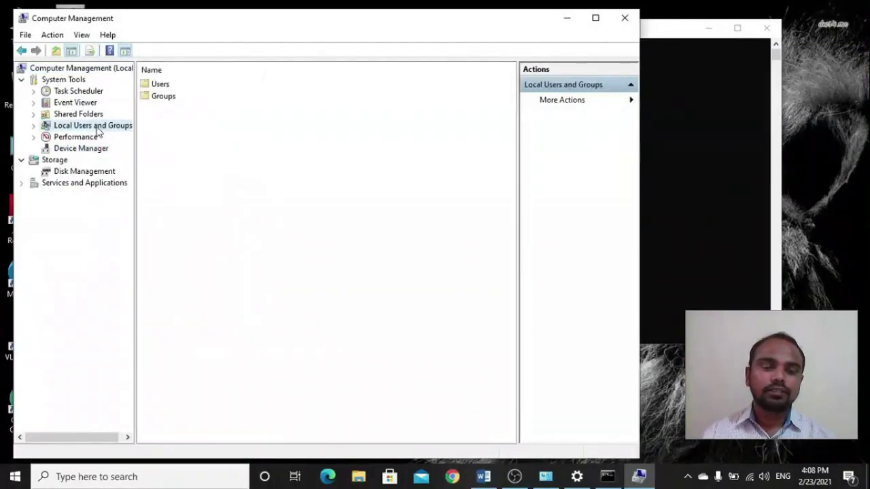
{"action": "double_click", "coordinate": [169, 85]}
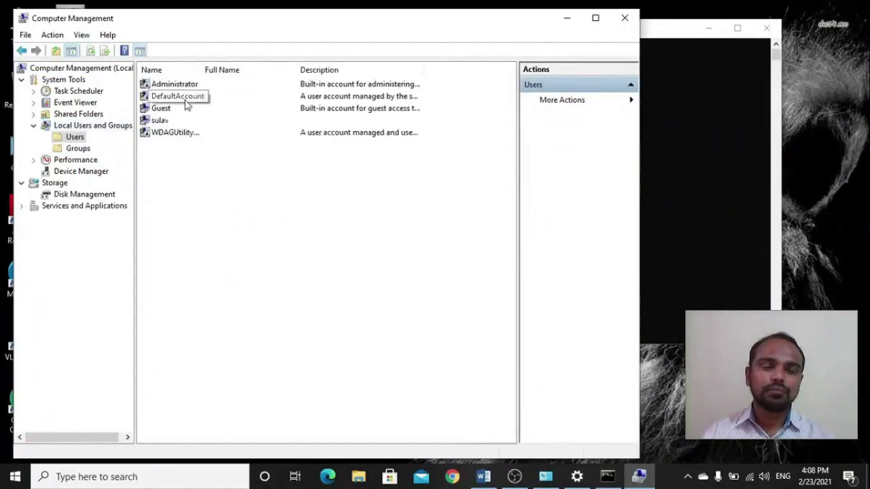
{"action": "left_click", "coordinate": [175, 122]}
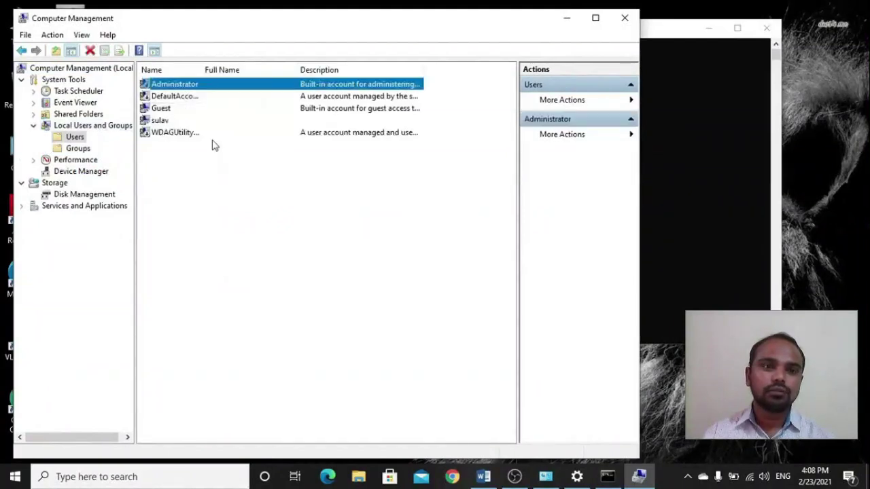
{"action": "left_click", "coordinate": [205, 122]}
{"action": "right_click", "coordinate": [207, 124]}
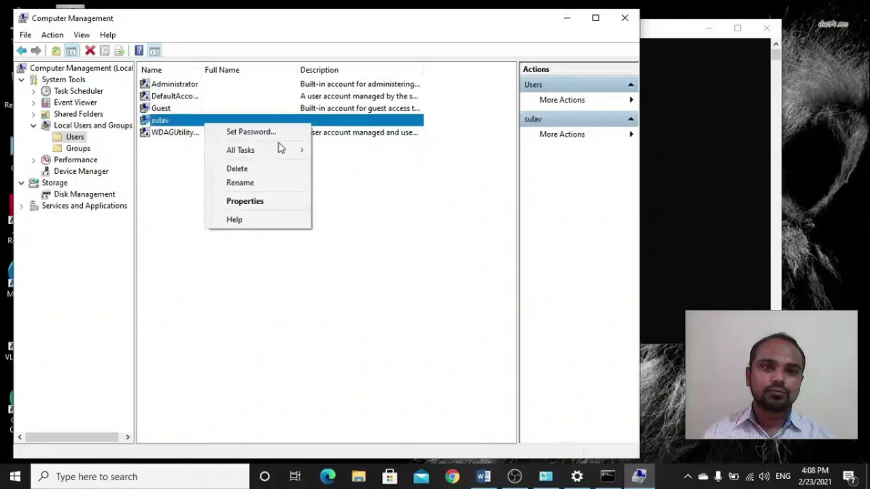
Set and confirm a new password for the logged-in account, then close Computer Management
{"action": "left_click", "coordinate": [250, 132]}
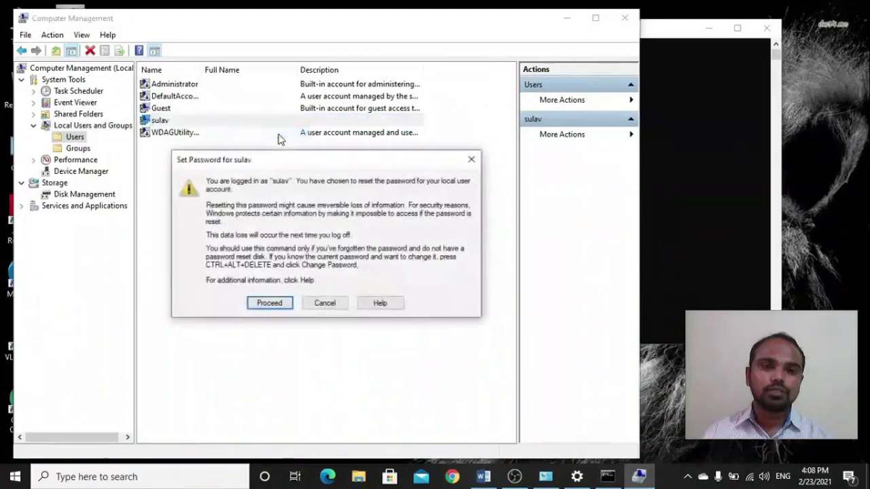
{"action": "left_click", "coordinate": [277, 305]}
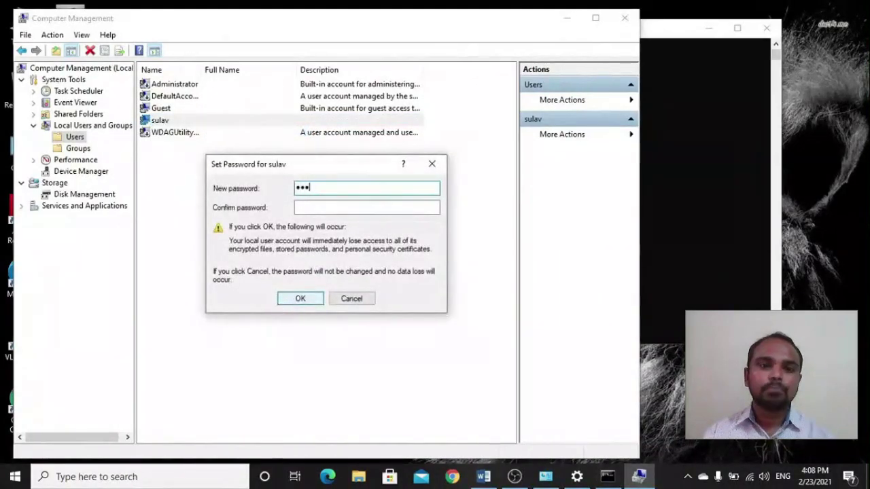
{"action": "left_click", "coordinate": [309, 208]}
{"action": "left_click", "coordinate": [301, 297]}
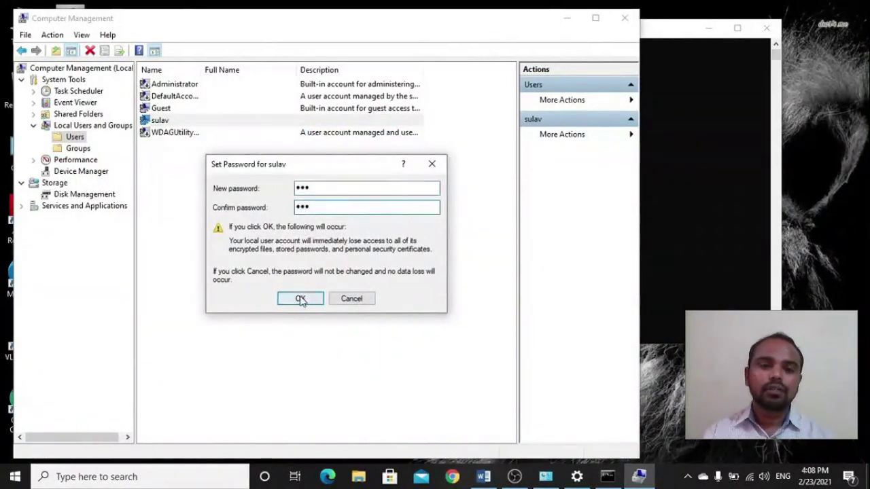
{"action": "left_click", "coordinate": [369, 269]}
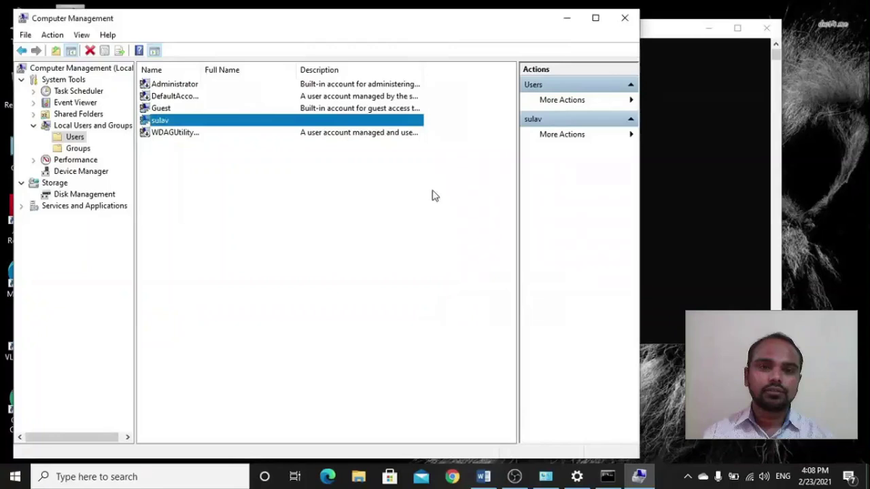
{"action": "left_click", "coordinate": [625, 18]}
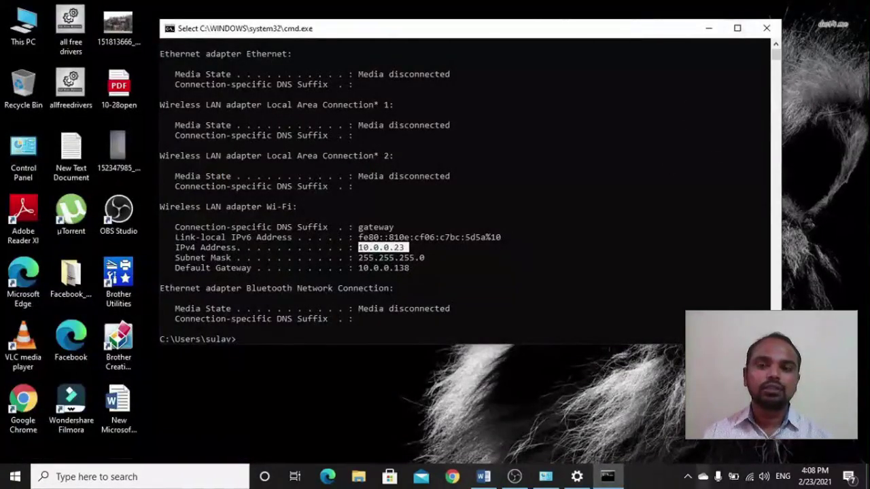
{"action": "right_click", "coordinate": [748, 479]}
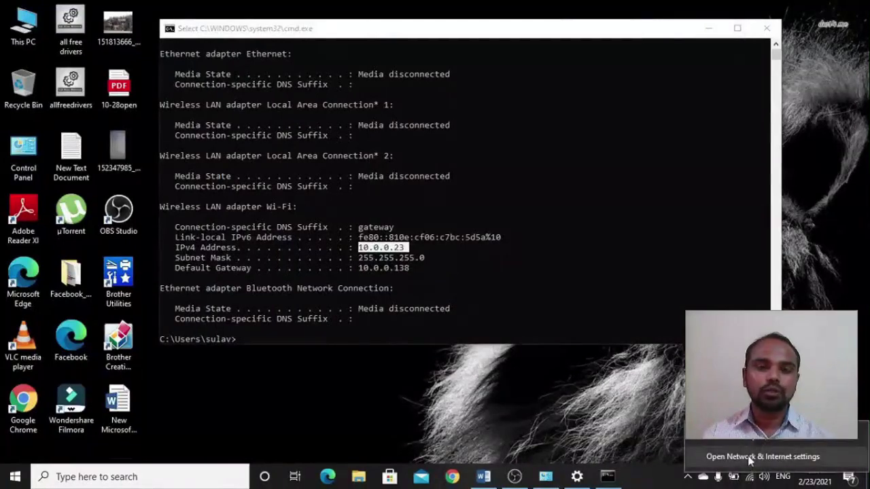
From the Ethernet settings page, open the Wi-Fi adapter's Internet Protocol Version 4 properties
{"action": "left_click", "coordinate": [750, 459]}
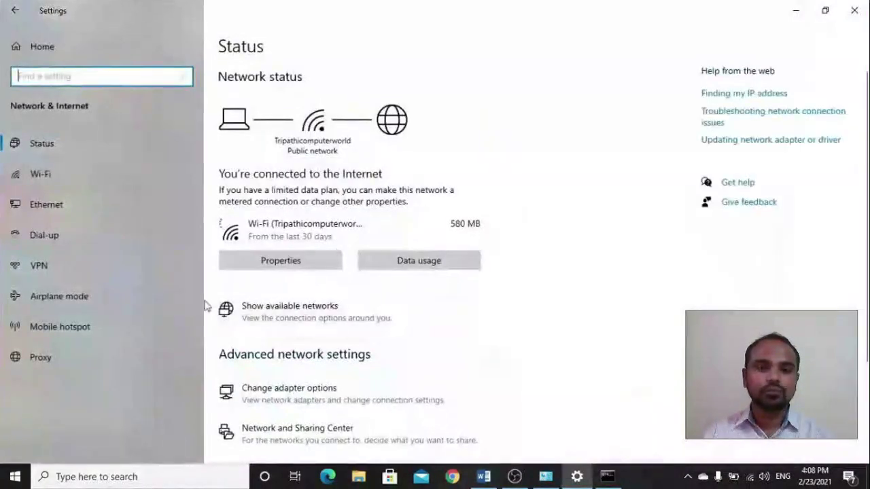
{"action": "left_click", "coordinate": [73, 199]}
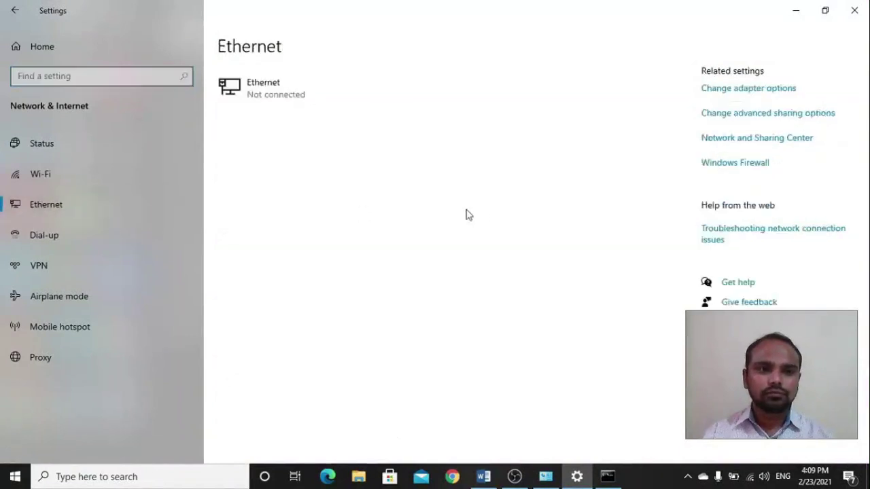
{"action": "left_click", "coordinate": [740, 88]}
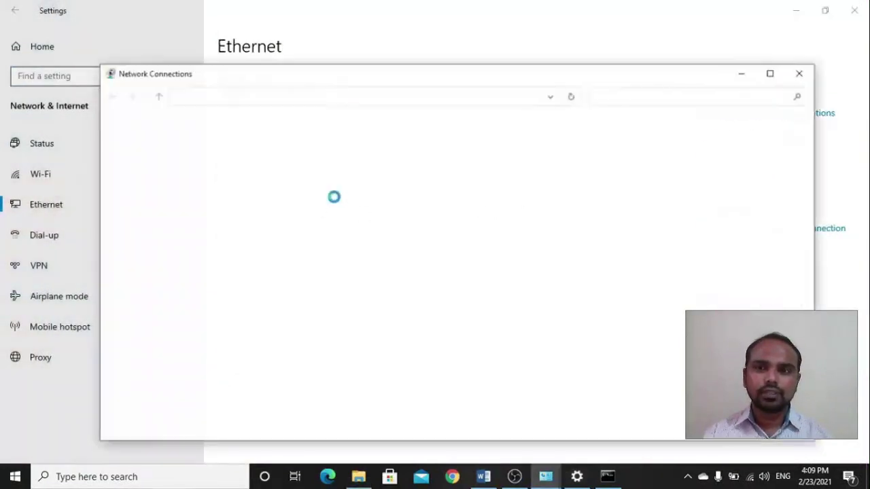
{"action": "left_click_drag", "start_coordinate": [334, 80], "coordinate": [582, 91]}
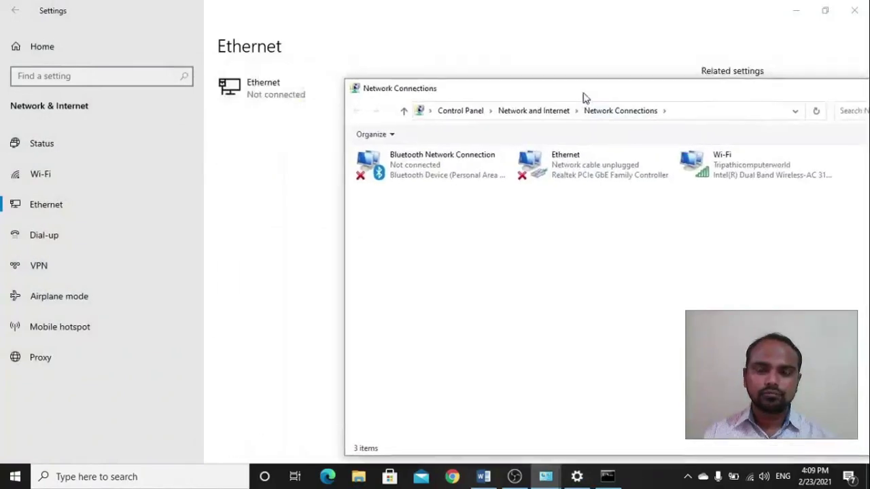
{"action": "left_click", "coordinate": [734, 177]}
{"action": "right_click", "coordinate": [734, 176]}
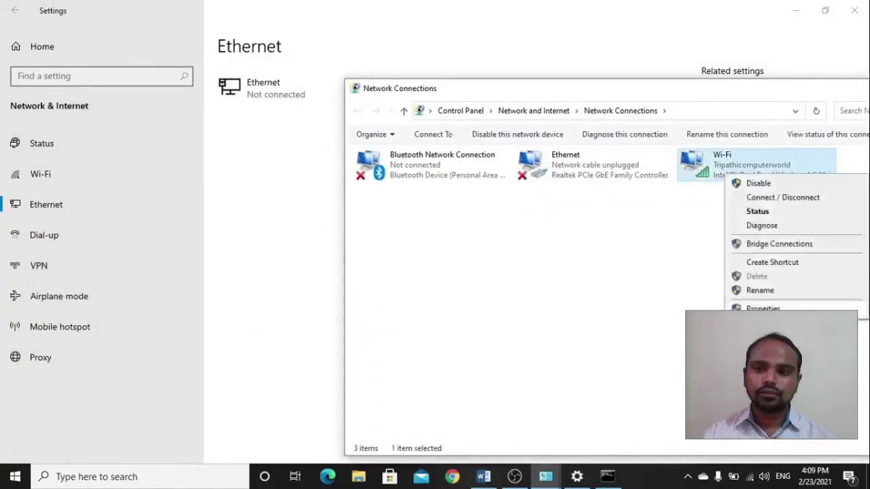
{"action": "key", "text": "Escape"}
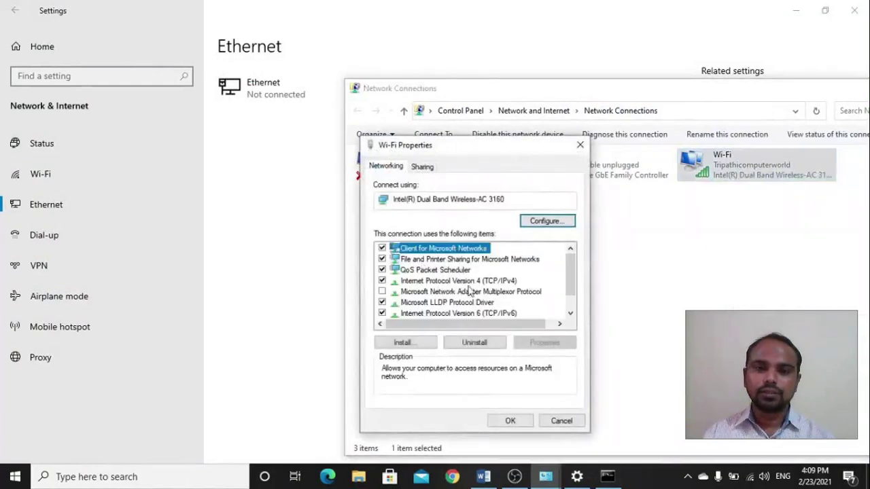
{"action": "left_click", "coordinate": [474, 280]}
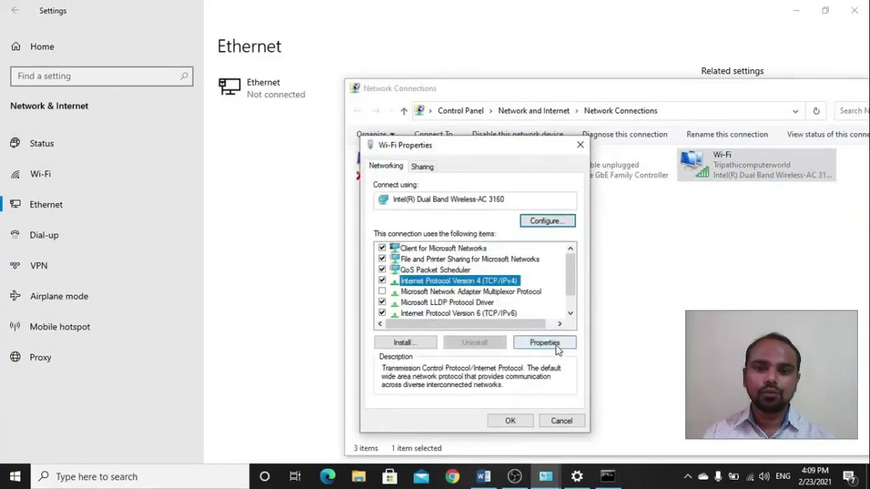
{"action": "left_click", "coordinate": [544, 343]}
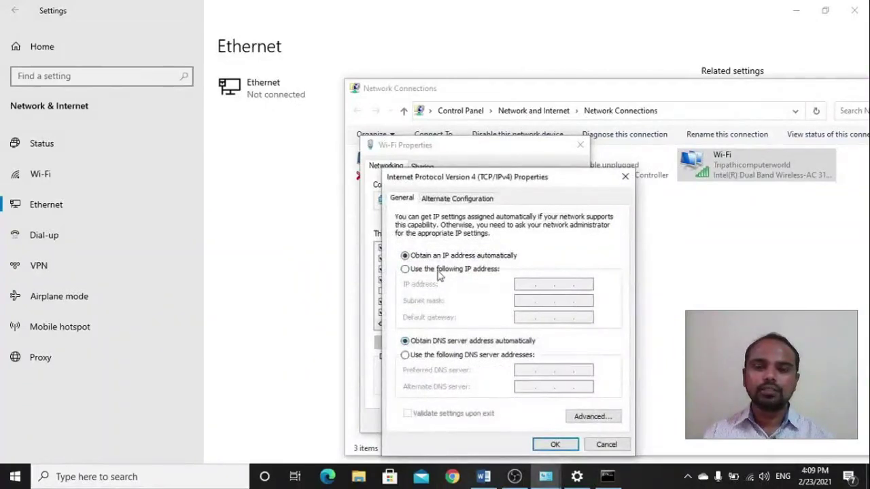
Switch to a manual IP and enter address 10.0.0.23 with subnet mask 255.255.255.0
{"action": "left_click", "coordinate": [439, 274]}
{"action": "left_click", "coordinate": [607, 476]}
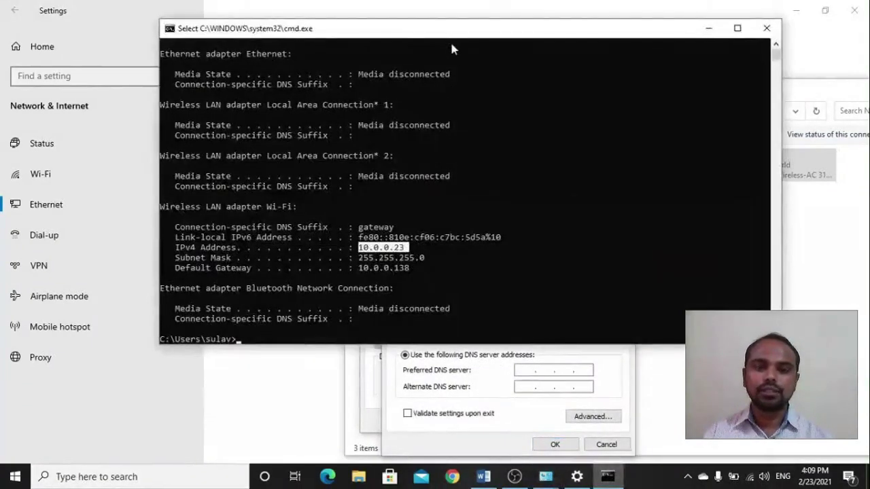
{"action": "left_click_drag", "start_coordinate": [452, 34], "coordinate": [240, 16]}
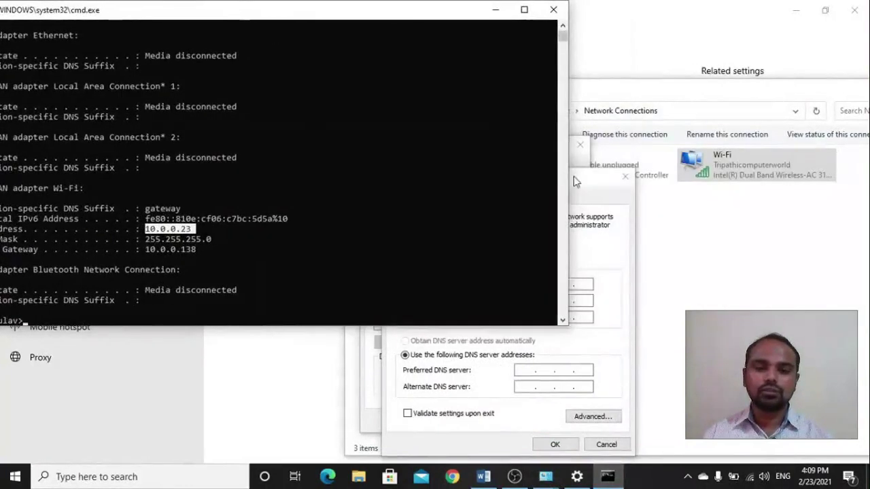
{"action": "left_click", "coordinate": [573, 181]}
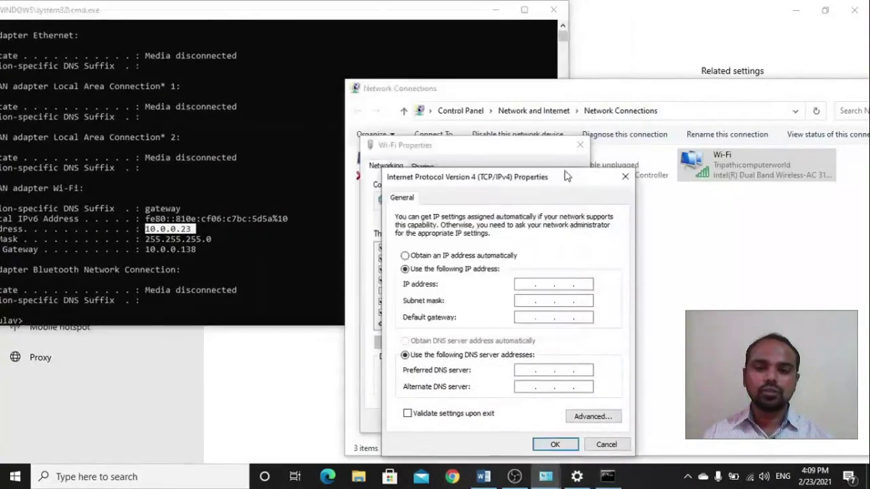
{"action": "left_click", "coordinate": [523, 285]}
{"action": "type", "text": "10 . . ."}
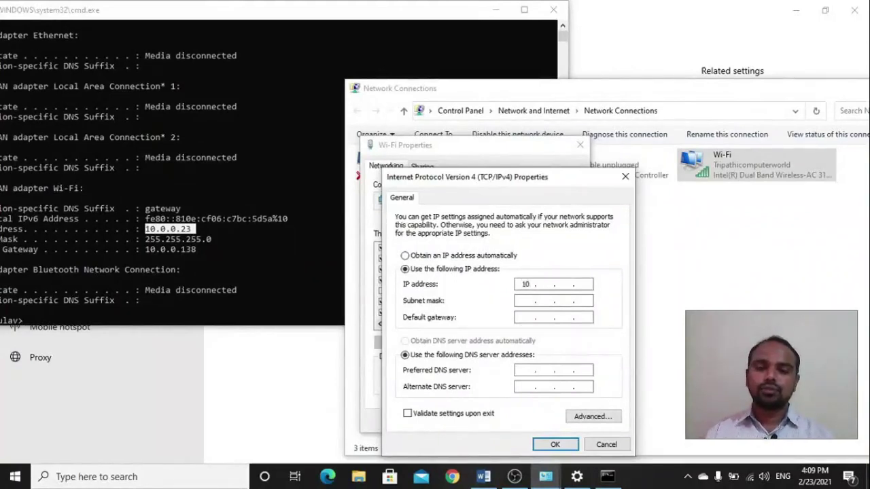
{"action": "type", "text": "0."}
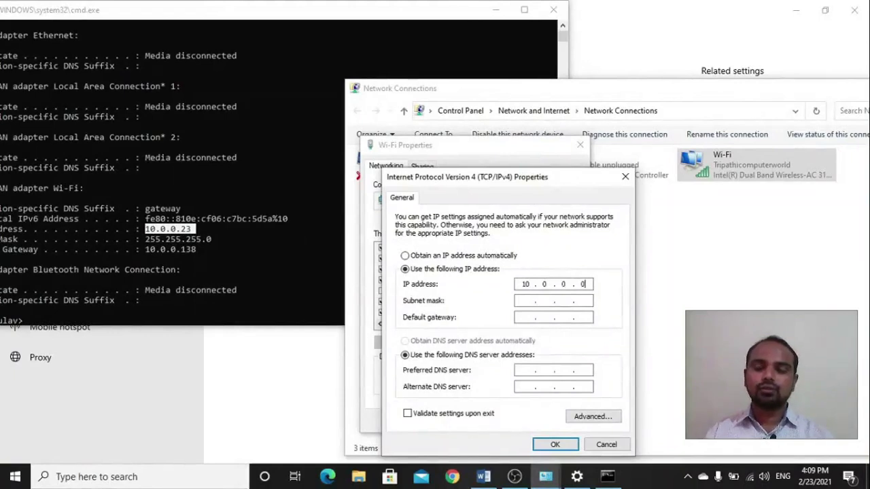
{"action": "type", "text": "23"}
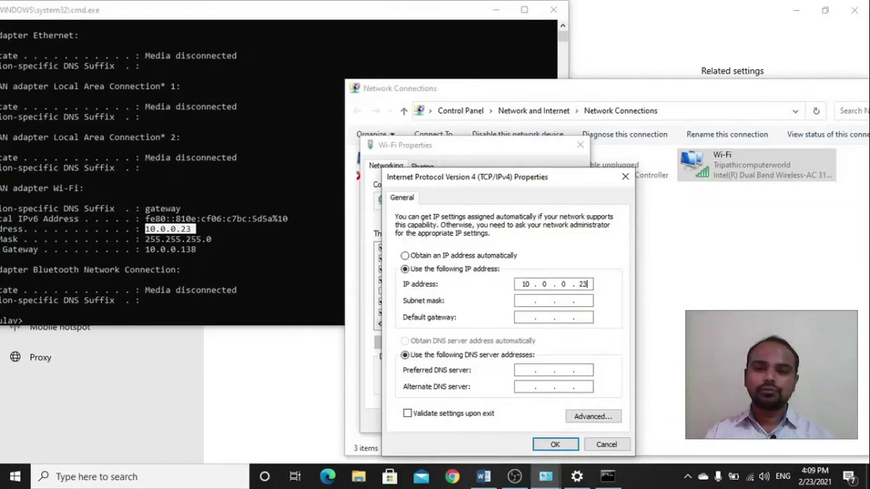
{"action": "left_click", "coordinate": [524, 299]}
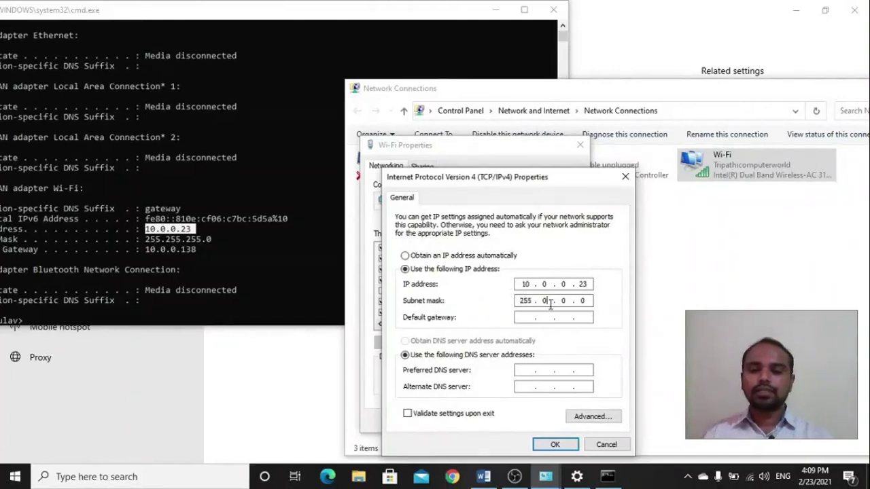
{"action": "type", "text": "255 . 255 . 255"}
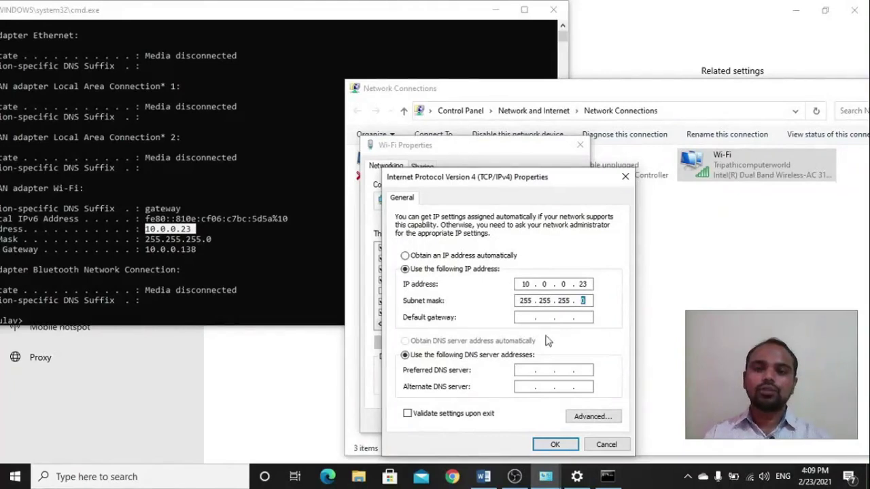
Enter gateway 10.0.0.138 and DNS servers 8.8.8.8 and 10.0.0.138, then save
{"action": "left_click", "coordinate": [528, 318]}
{"action": "type", "text": "10"}
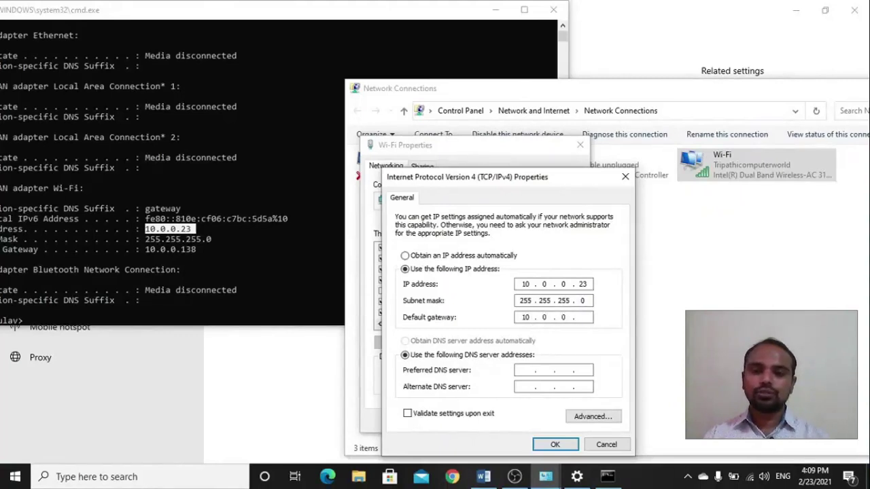
{"action": "type", "text": ". 0 . 0 . 138"}
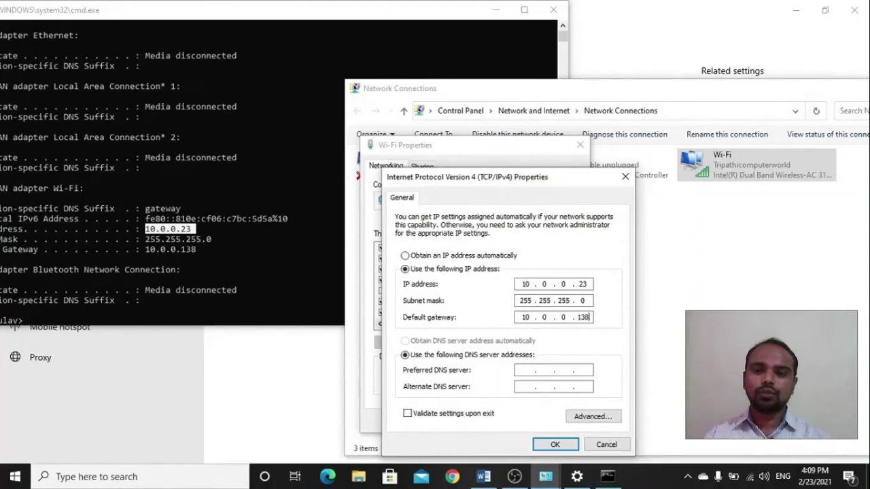
{"action": "left_click", "coordinate": [525, 370]}
{"action": "type", "text": "8.8.8"}
{"action": "type", "text": "8 . 8 . 8 . 8"}
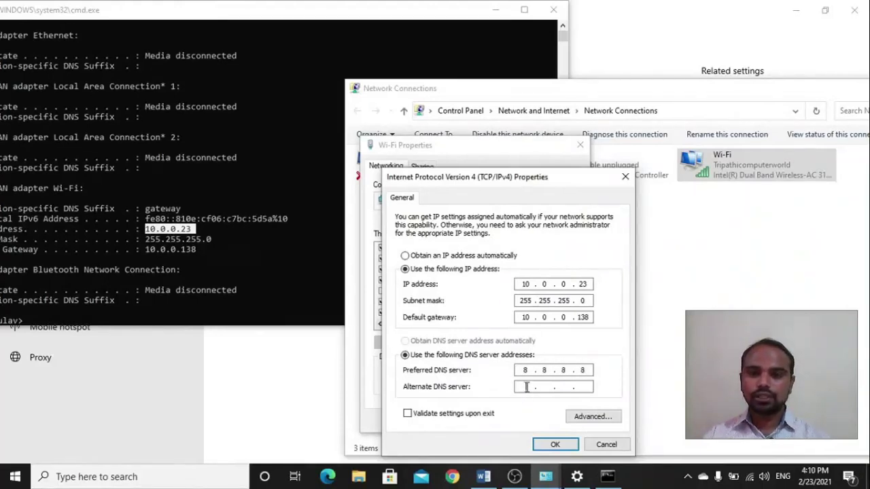
{"action": "left_click", "coordinate": [527, 387]}
{"action": "type", "text": "10 . . ."}
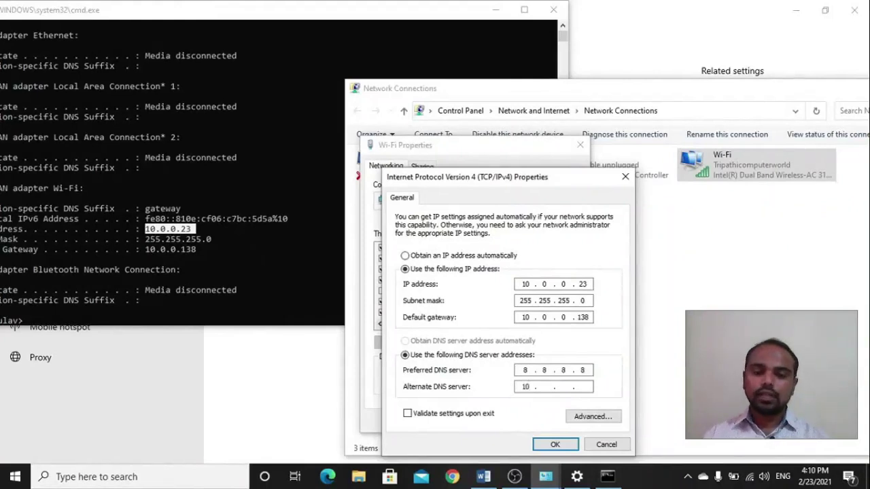
{"action": "type", "text": "0 "}
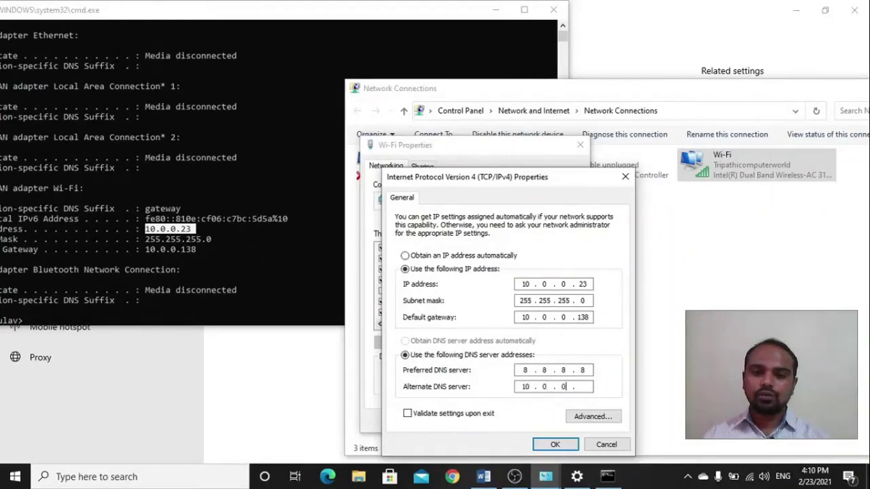
{"action": "type", "text": "138"}
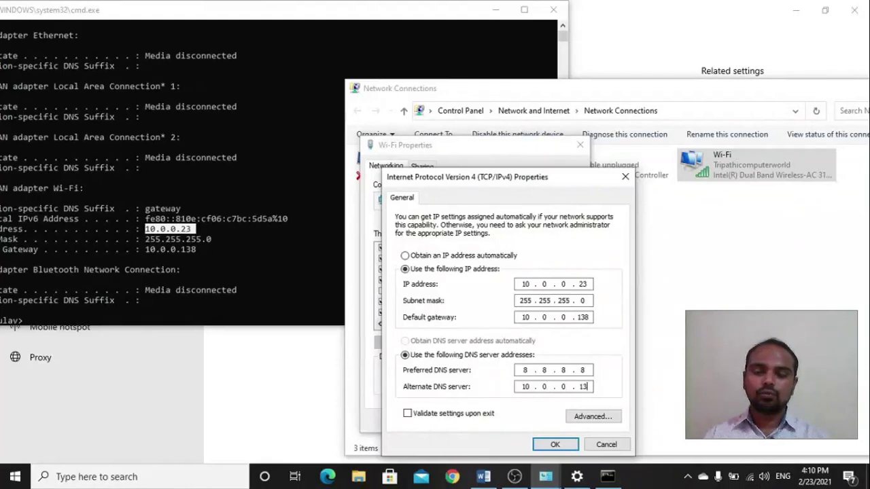
{"action": "left_click", "coordinate": [553, 444]}
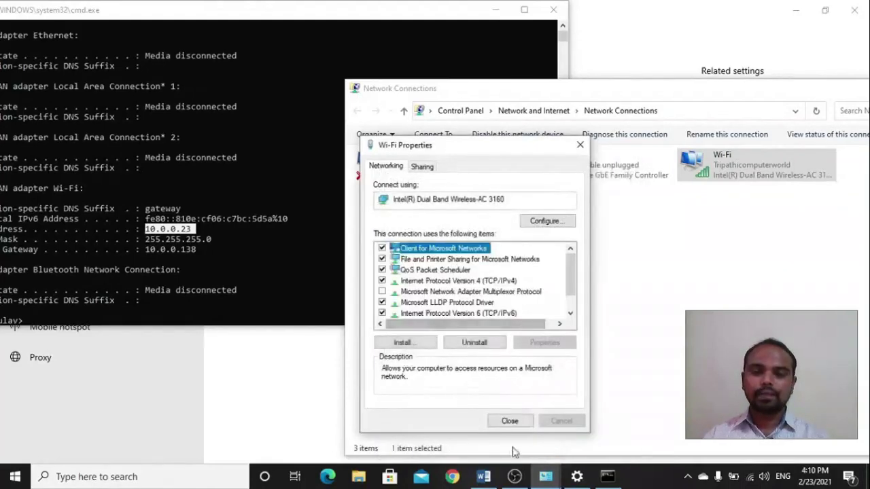
{"action": "left_click", "coordinate": [509, 421]}
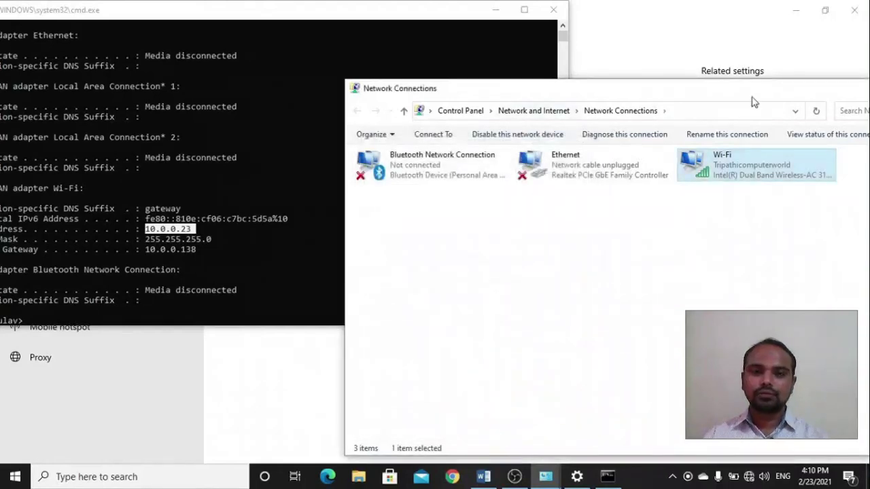
Close the Network Connections, Command Prompt and Settings windows
{"action": "left_click_drag", "start_coordinate": [753, 95], "coordinate": [521, 95]}
{"action": "left_click", "coordinate": [811, 88]}
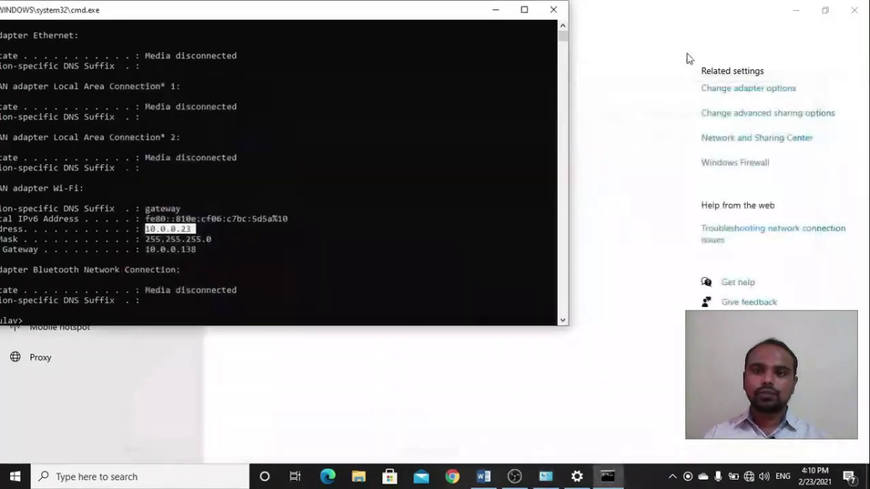
{"action": "left_click", "coordinate": [555, 9]}
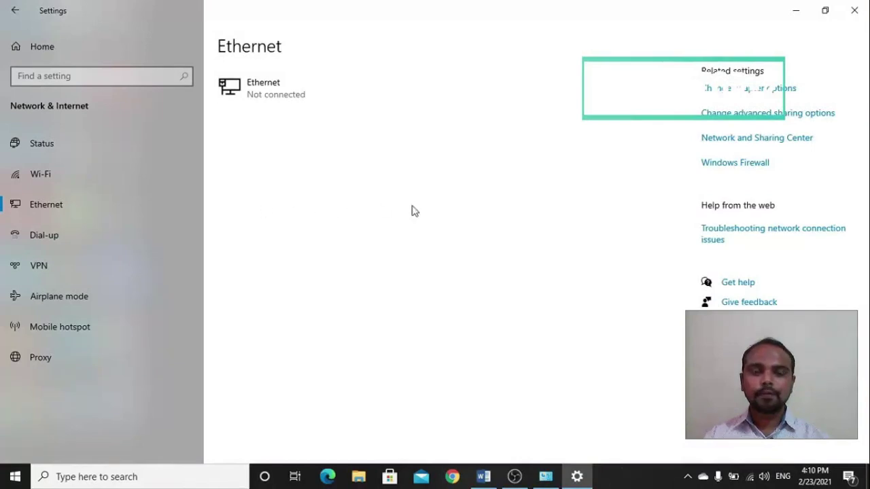
{"action": "left_click", "coordinate": [854, 8]}
{"action": "right_click", "coordinate": [350, 134]}
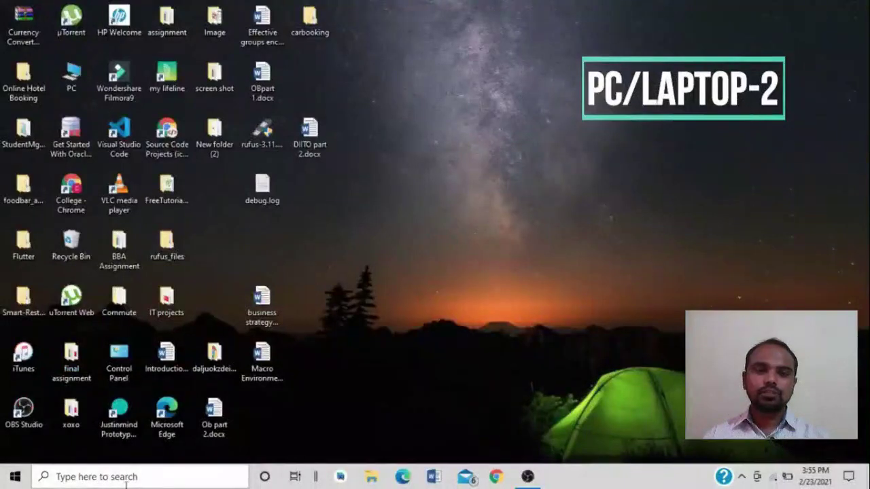
{"action": "left_click", "coordinate": [126, 484]}
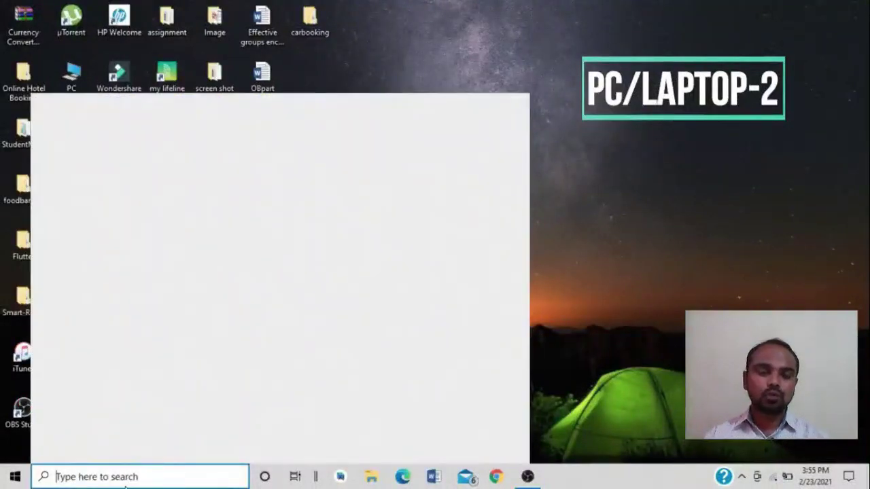
Launch Run from search and open \\10.0.0.23 over the network
{"action": "type", "text": "run"}
{"action": "key", "text": "Return"}
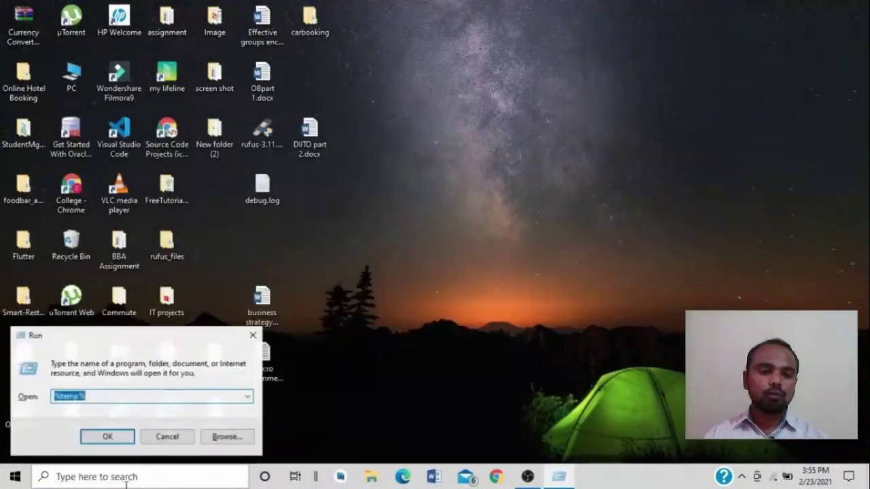
{"action": "key", "text": "BackSpace"}
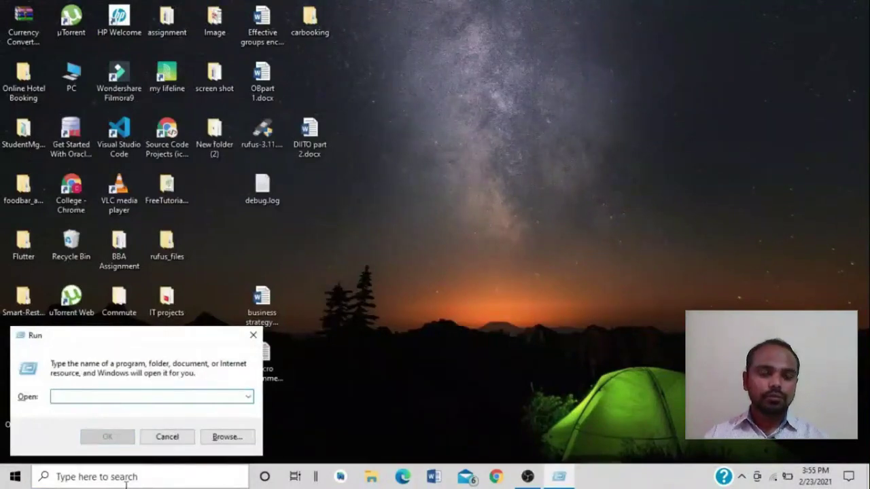
{"action": "type", "text": "\\\\"}
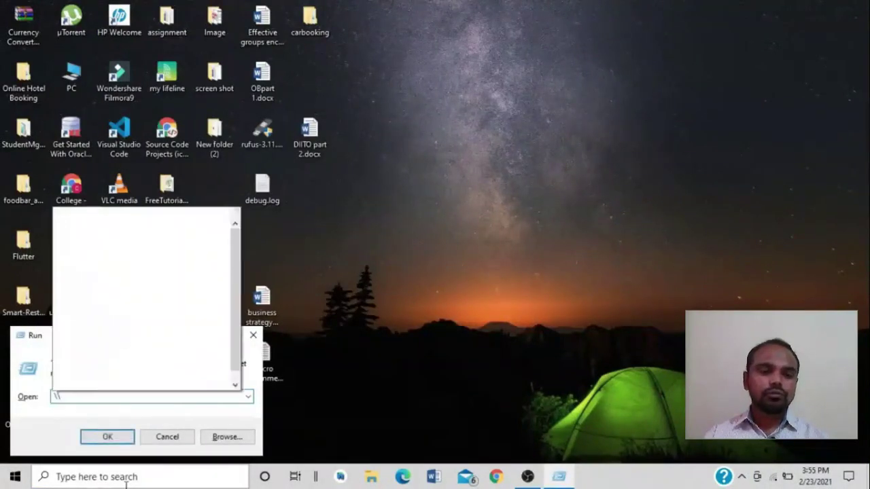
{"action": "type", "text": "10.0.0."}
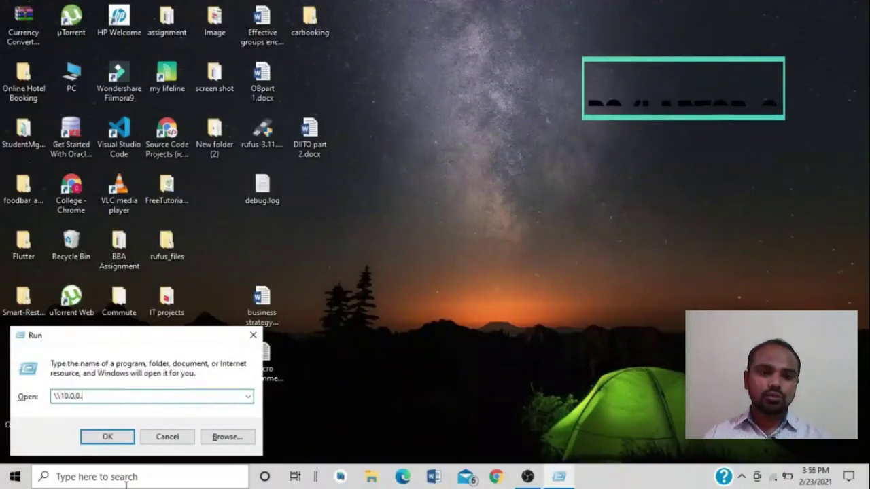
{"action": "type", "text": "23"}
{"action": "key", "text": "Return"}
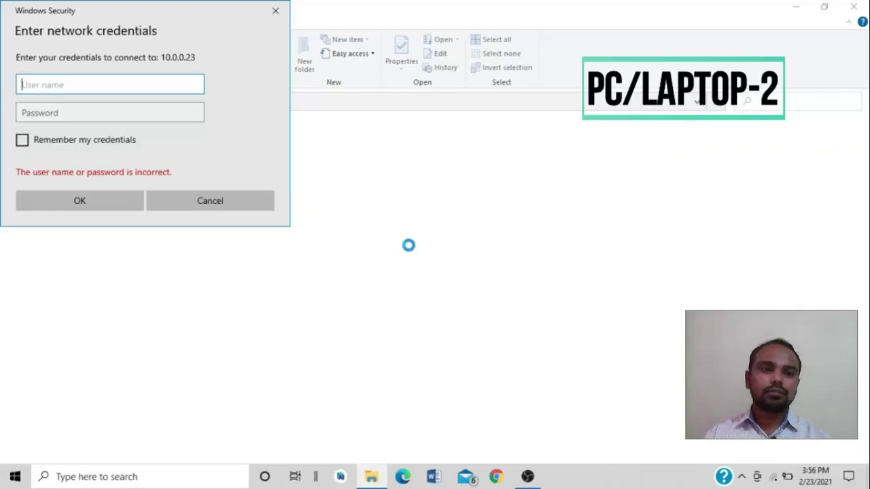
Enter the host account's user name and password, remember the credentials, and connect
{"action": "type", "text": "sulav"}
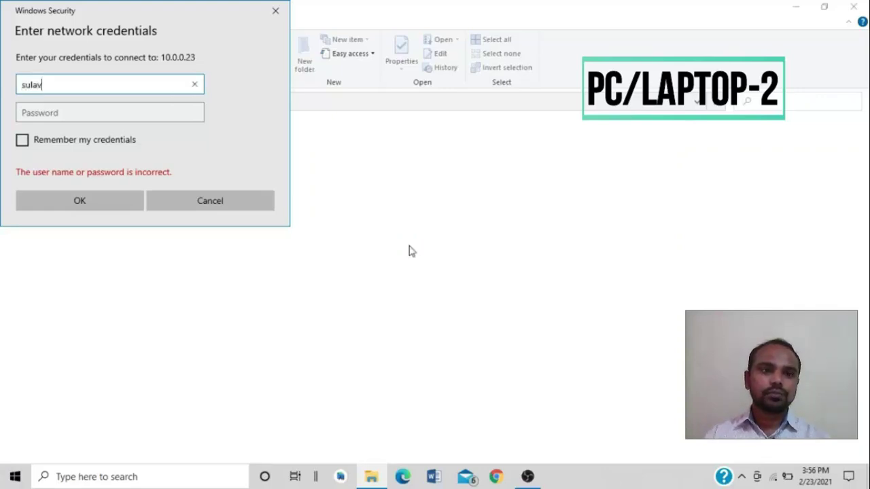
{"action": "left_click", "coordinate": [52, 112]}
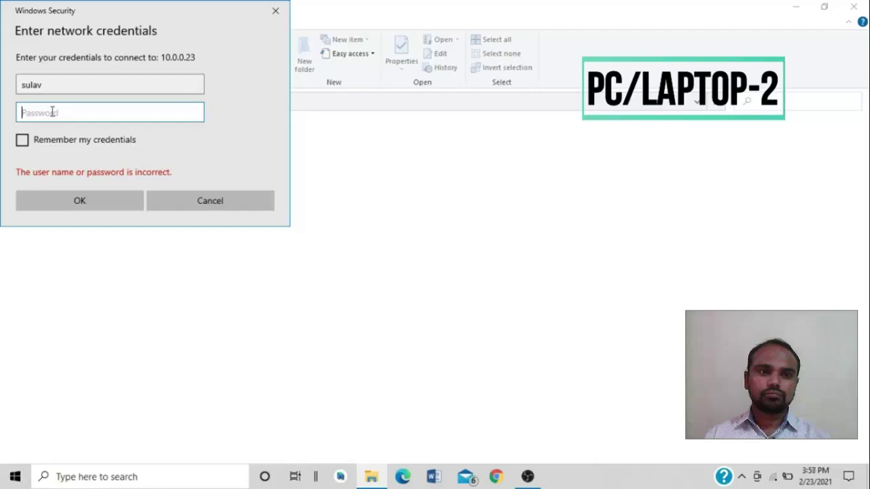
{"action": "type", "text": "***"}
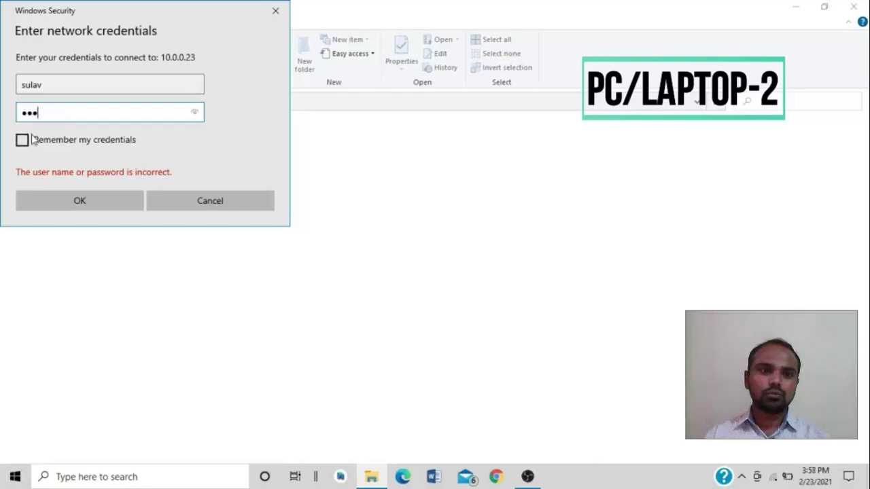
{"action": "left_click", "coordinate": [23, 140]}
{"action": "left_click", "coordinate": [84, 204]}
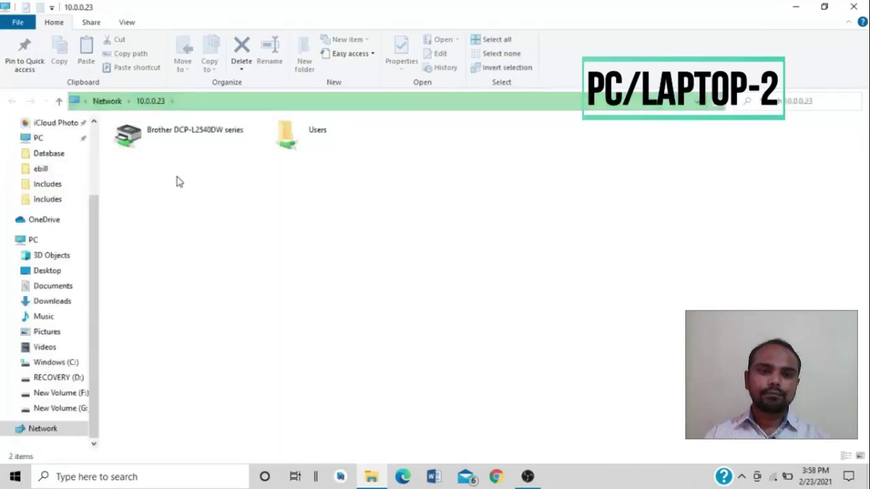
Connect to the shared Brother DCP-L2540DW series printer and accept its driver installation
{"action": "left_click", "coordinate": [182, 145]}
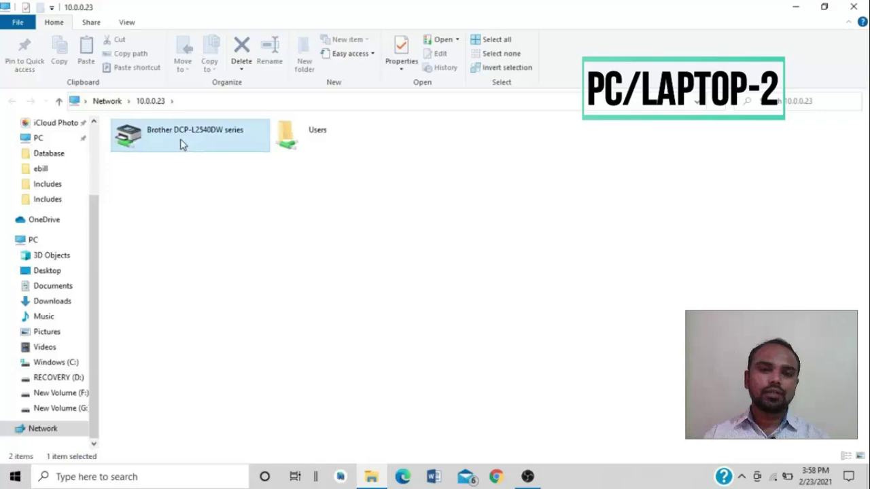
{"action": "double_click", "coordinate": [182, 145]}
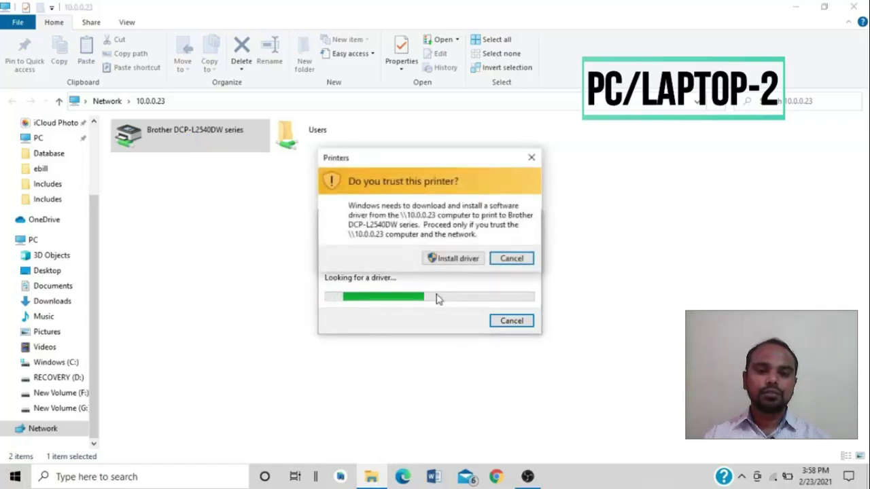
{"action": "left_click", "coordinate": [446, 261]}
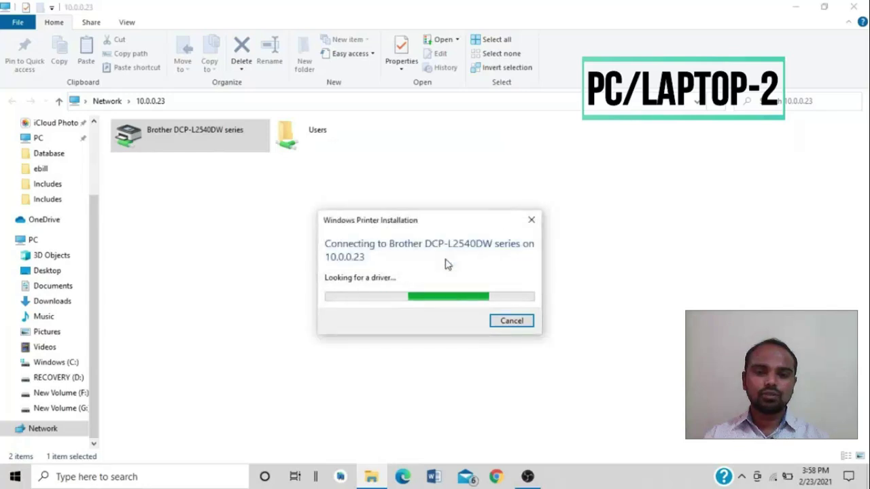